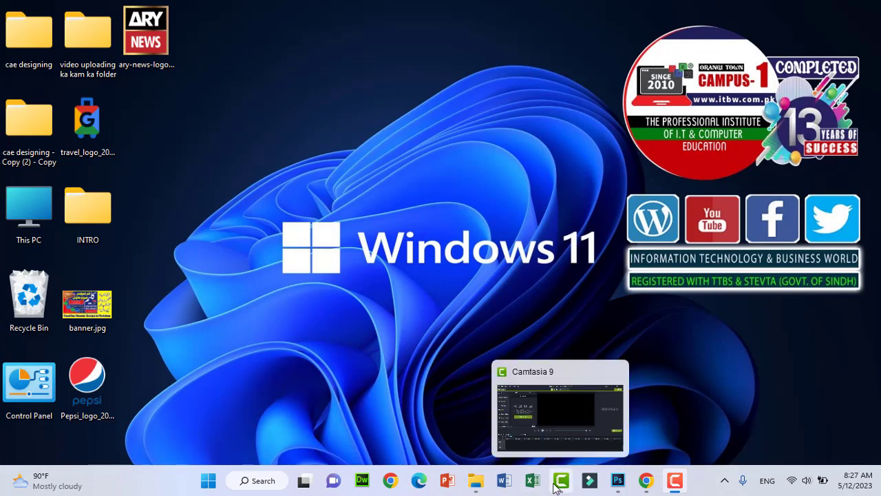
# Step: Open ary-news-logo-F2E62D53D8-seeklogo.com.png from the desktop in Photoshop as a reference
pyautogui.click(617, 481)
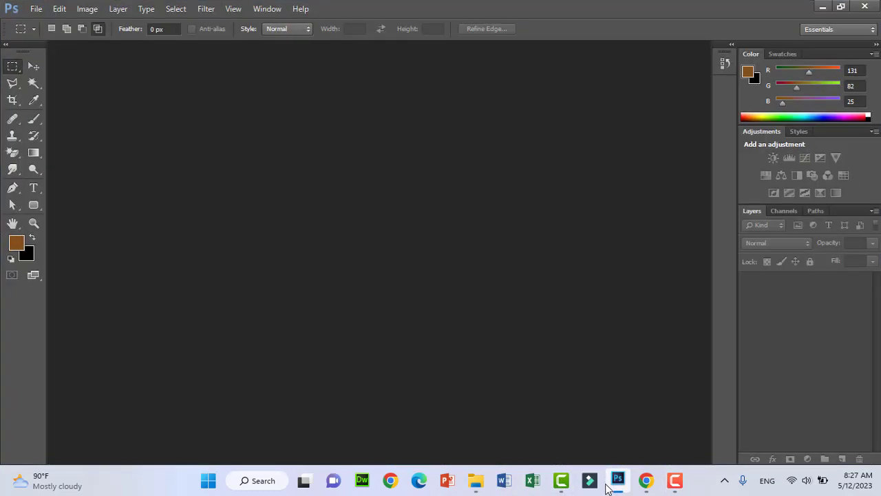
pyautogui.doubleClick(221, 119)
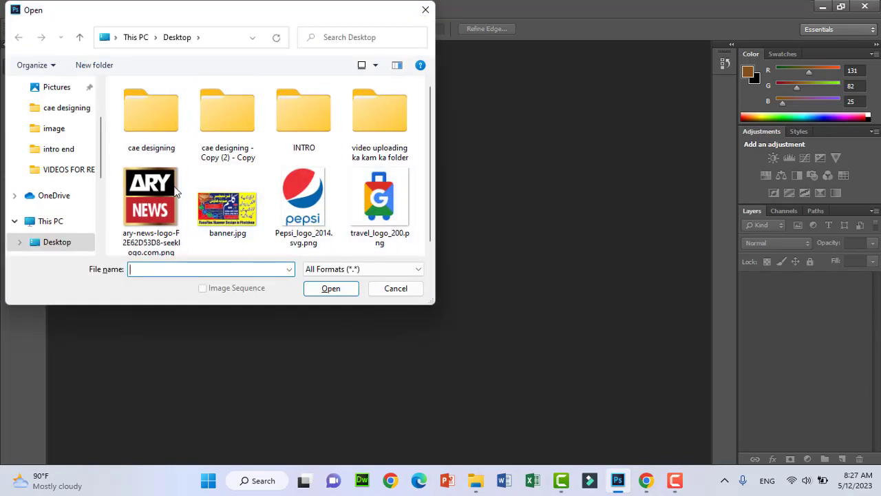
pyautogui.click(152, 192)
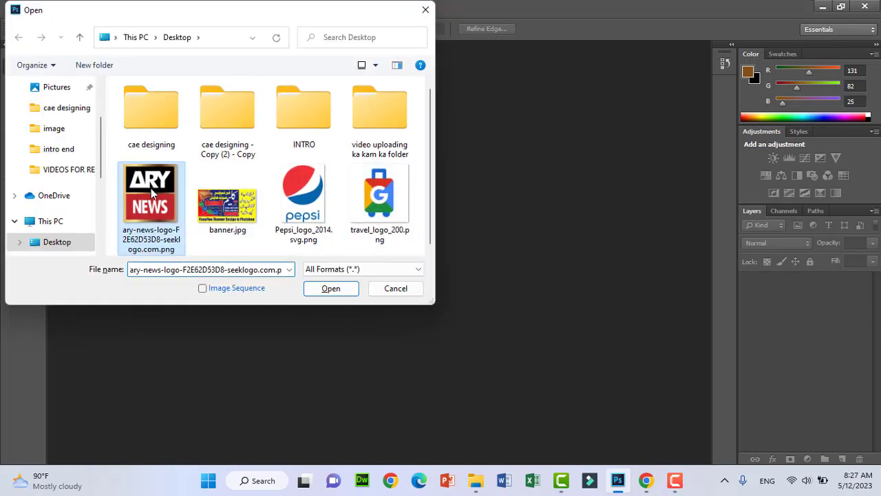
pyautogui.click(326, 289)
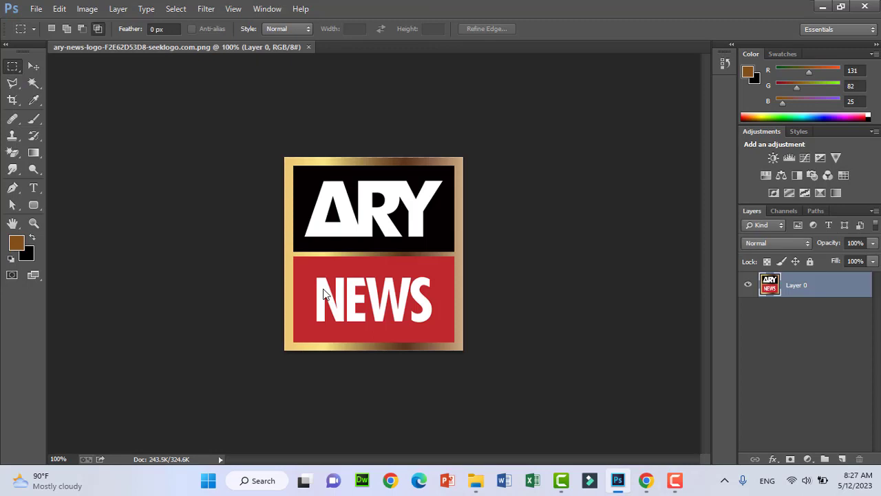
# Step: Create a new 8 × 8 inch document
pyautogui.hotkey('ctrl', 'n')
pyautogui.click(479, 168)
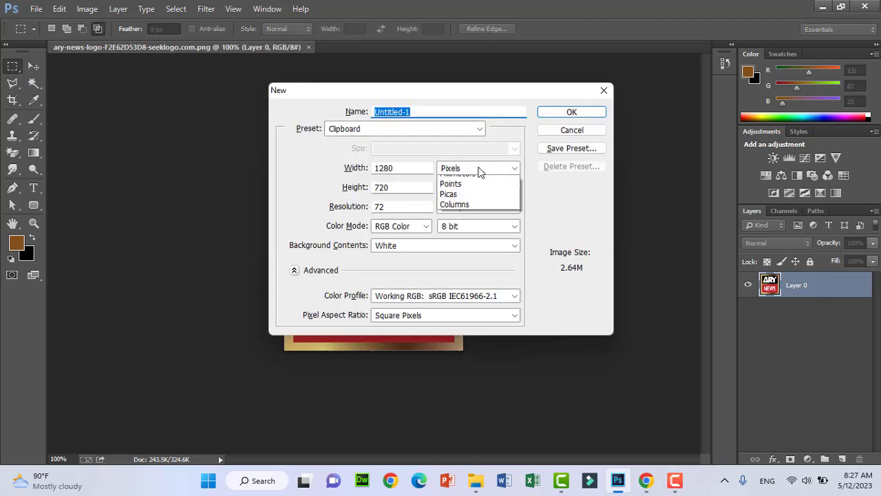
pyautogui.click(468, 201)
pyautogui.click(472, 171)
pyautogui.click(471, 192)
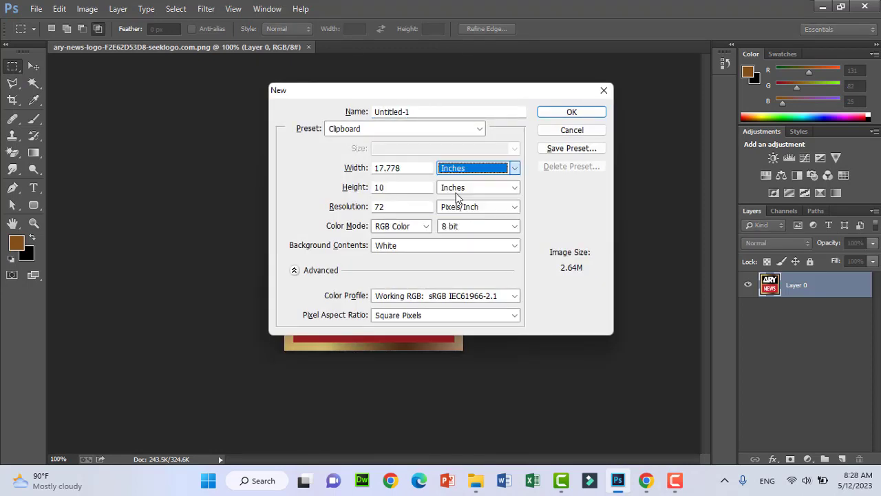
pyautogui.doubleClick(425, 170)
pyautogui.write('8')
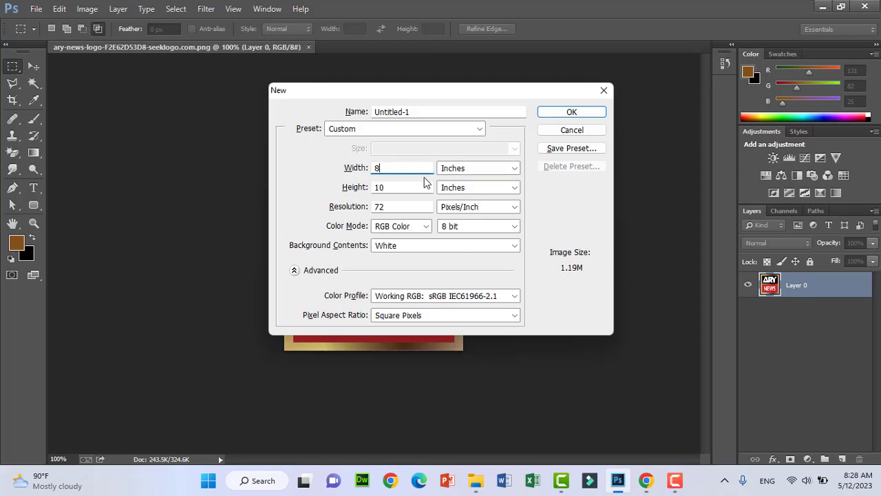
pyautogui.doubleClick(411, 190)
pyautogui.write('8')
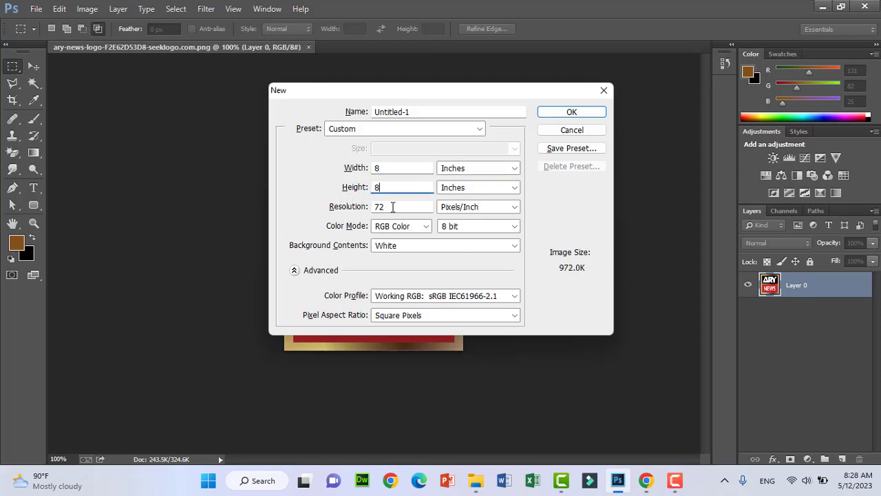
pyautogui.click(572, 112)
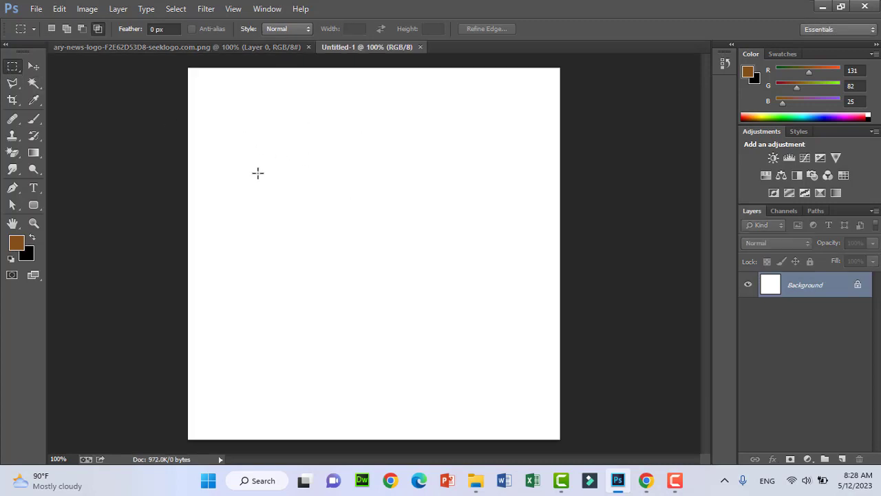
# Step: Stroke a large centred rectangle with a 25 px brown border on new Layer 1
pyautogui.moveTo(245, 139)
pyautogui.mouseDown()
pyautogui.moveTo(474, 338)
pyautogui.moveTo(490, 331)
pyautogui.mouseUp()
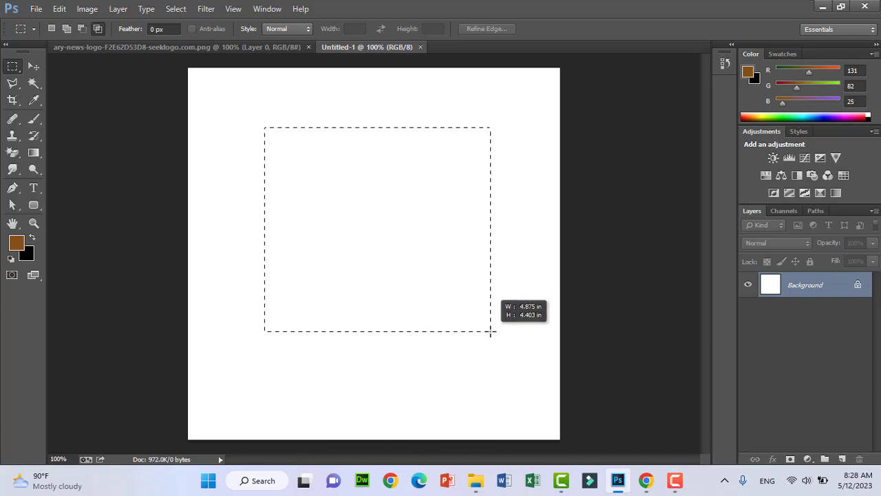
pyautogui.click(842, 459)
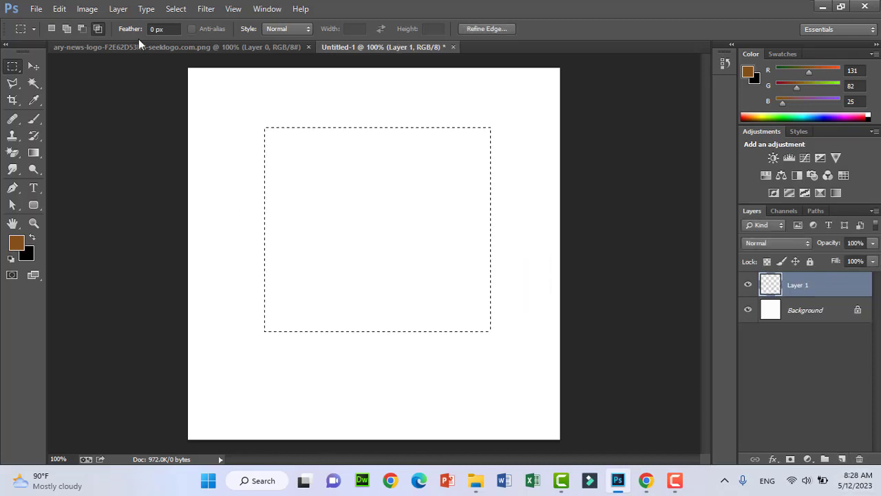
pyautogui.click(60, 8)
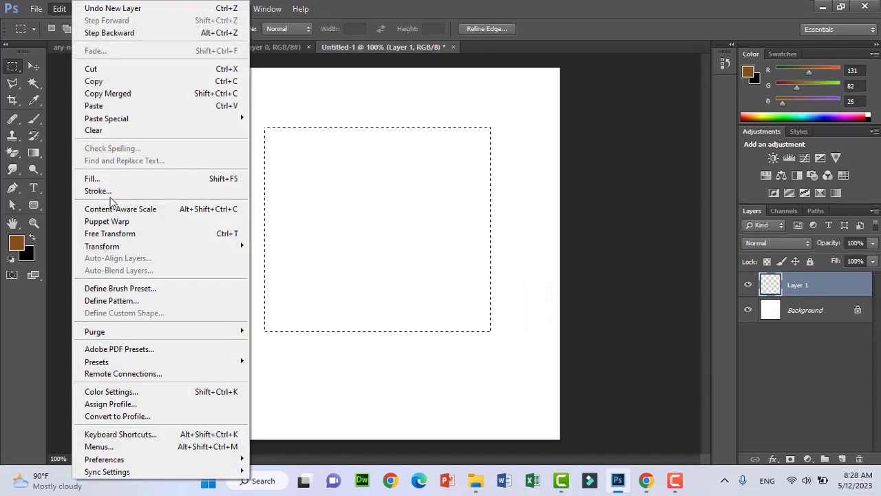
pyautogui.click(110, 191)
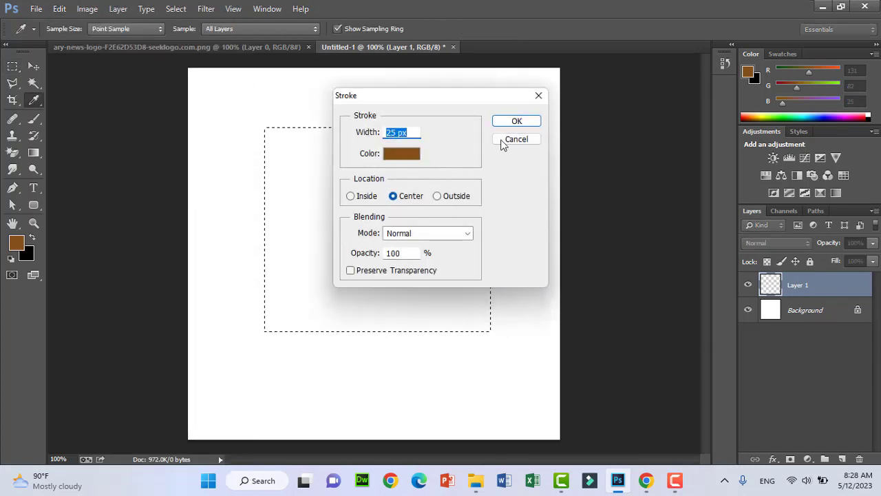
pyautogui.click(516, 121)
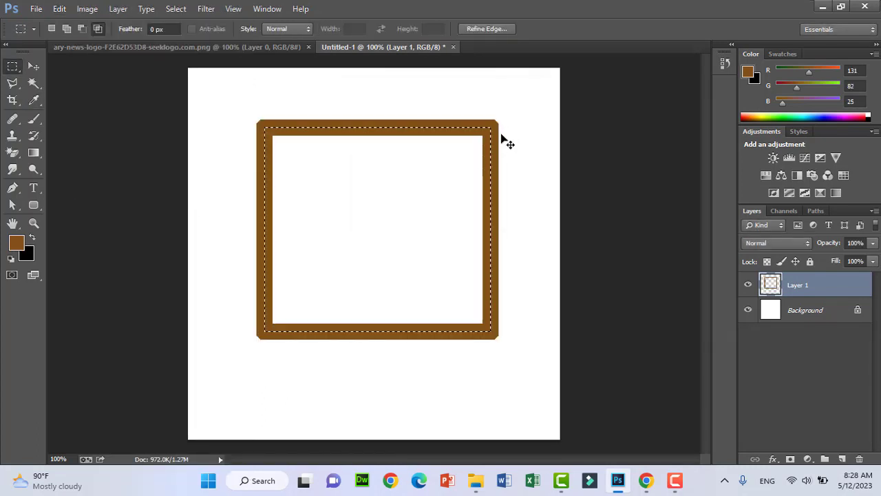
pyautogui.hotkey('ctrl', 'd')
pyautogui.click(253, 48)
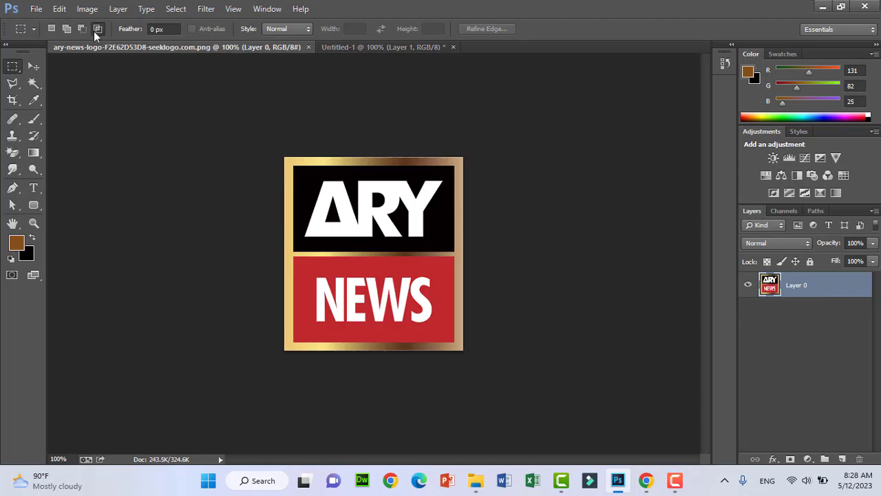
# Step: Build a gold-brown-tan gradient by sampling stop colours from the logo's border
pyautogui.click(34, 152)
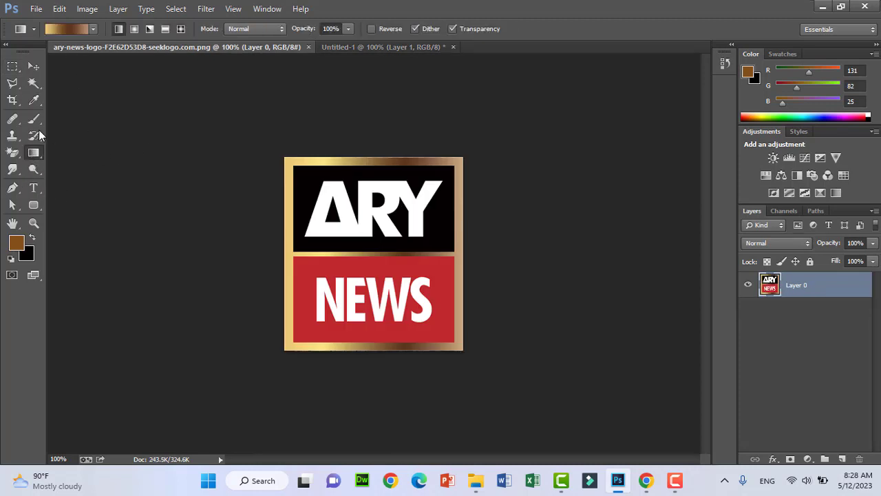
pyautogui.click(85, 31)
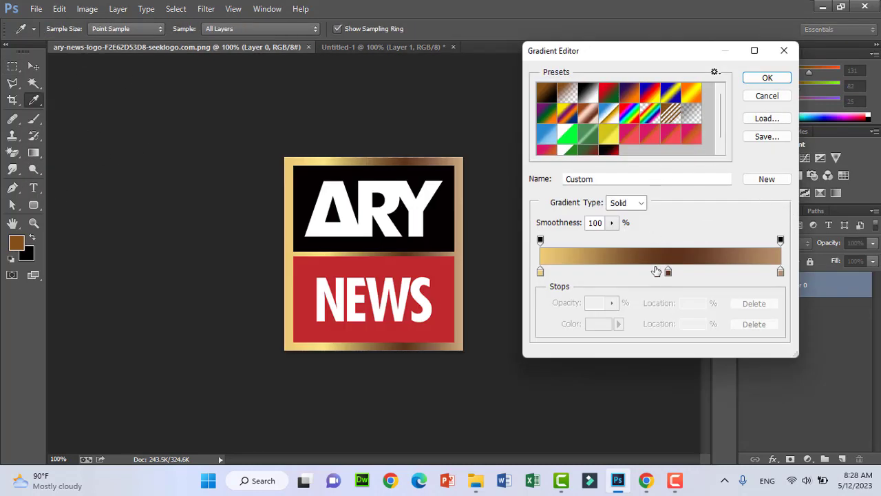
pyautogui.click(540, 273)
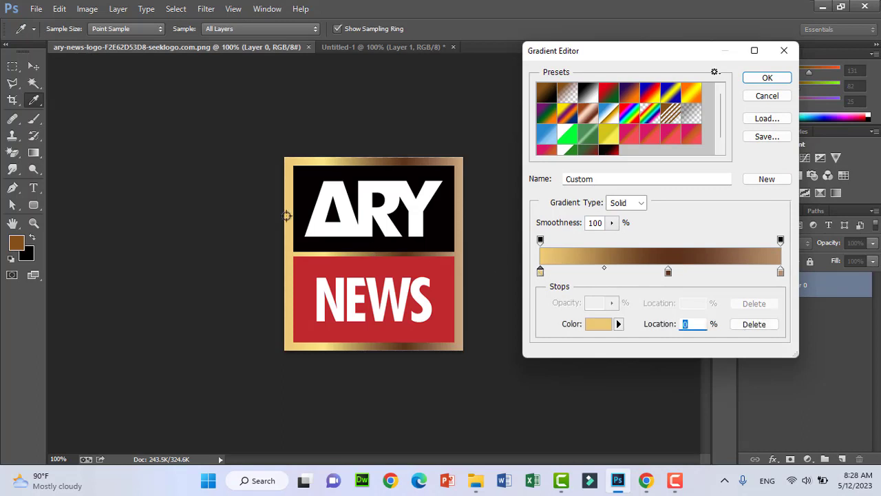
pyautogui.click(669, 273)
pyautogui.click(388, 163)
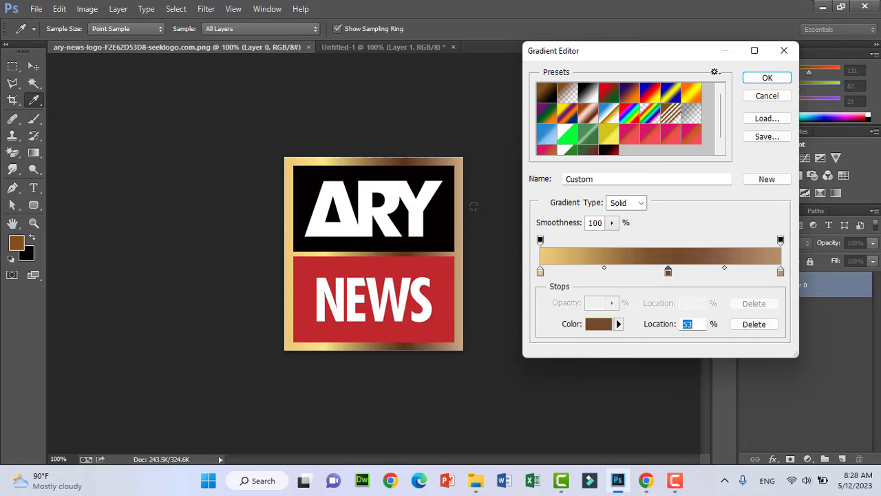
pyautogui.click(780, 272)
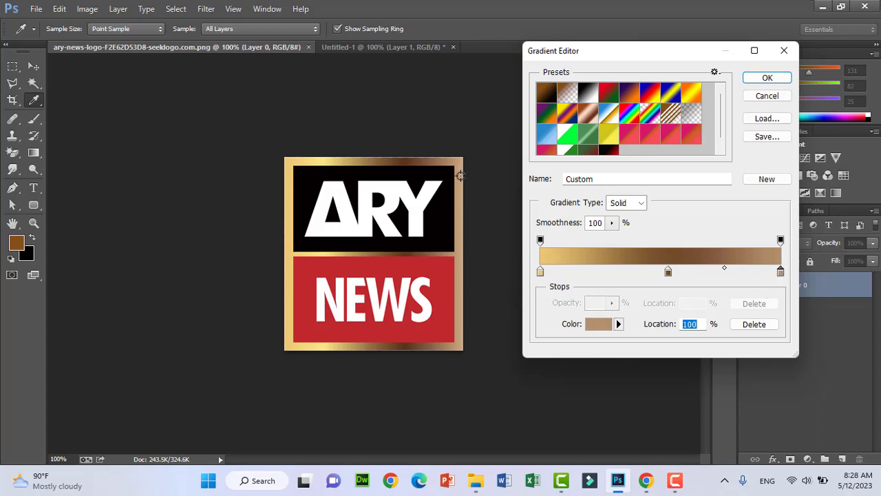
pyautogui.click(460, 176)
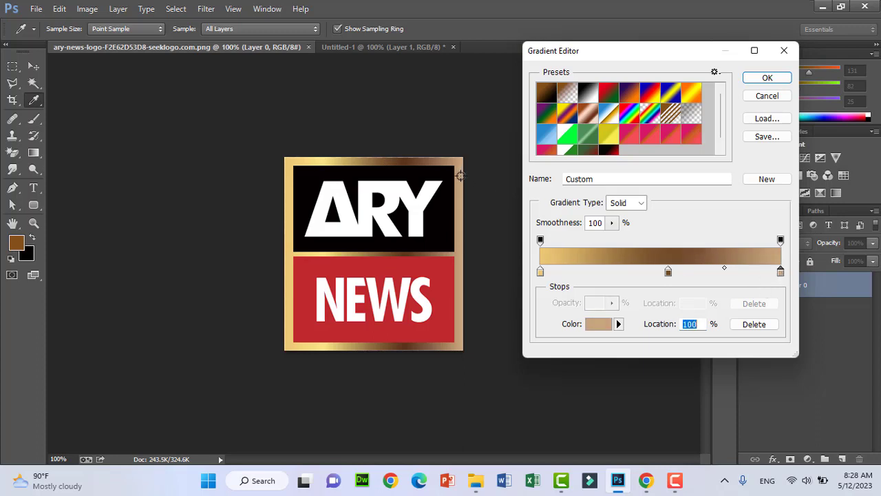
pyautogui.click(765, 79)
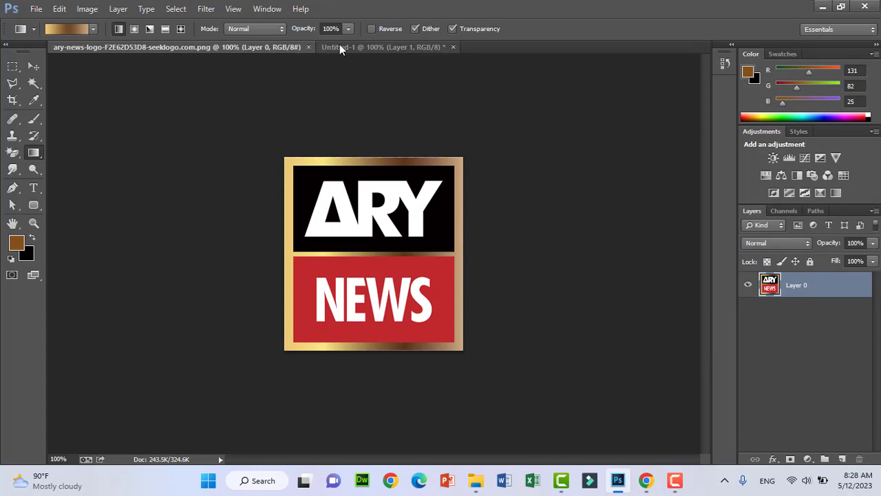
# Step: Load the frame's pixels in Untitled-1 and fill them with the gold gradient
pyautogui.click(339, 46)
pyautogui.keyDown('ctrl'); pyautogui.click(772, 283); pyautogui.keyUp('ctrl')
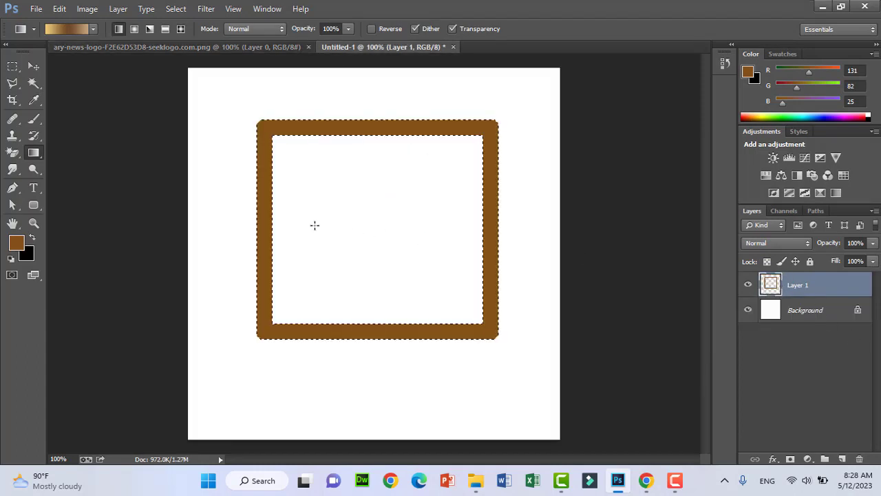
pyautogui.moveTo(258, 223); pyautogui.dragTo(495, 225)
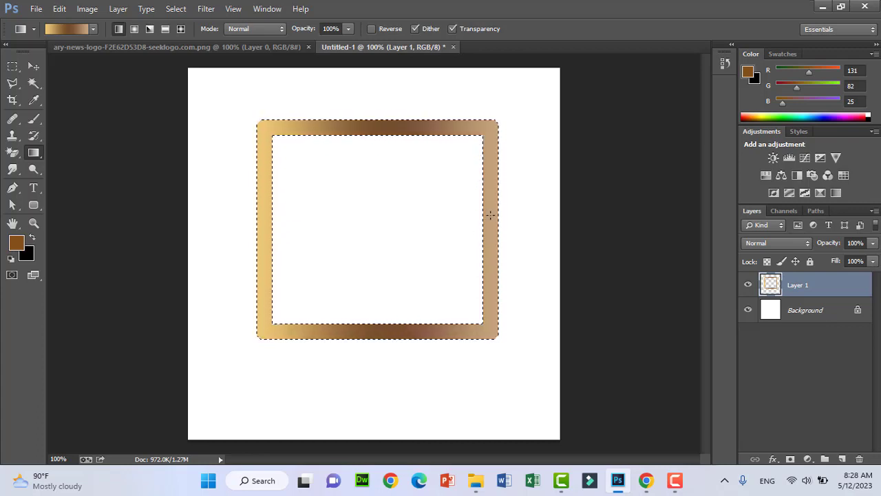
pyautogui.moveTo(493, 216); pyautogui.dragTo(251, 232)
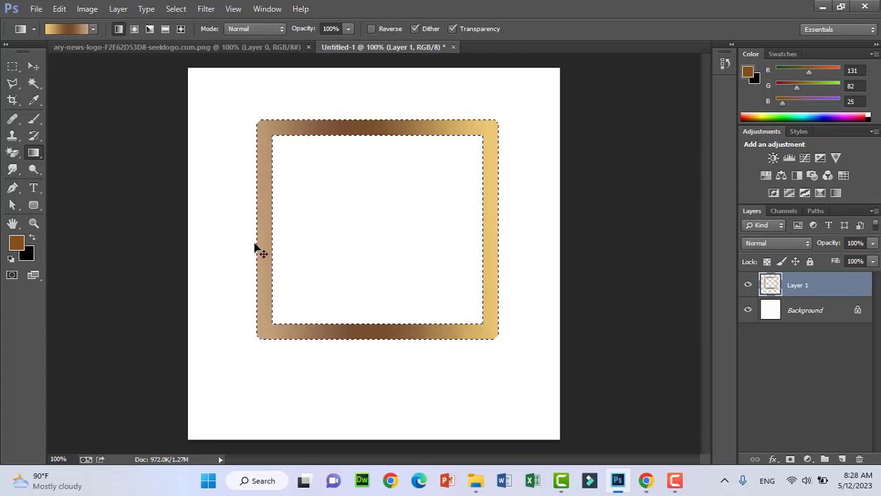
pyautogui.hotkey('ctrl', 'd')
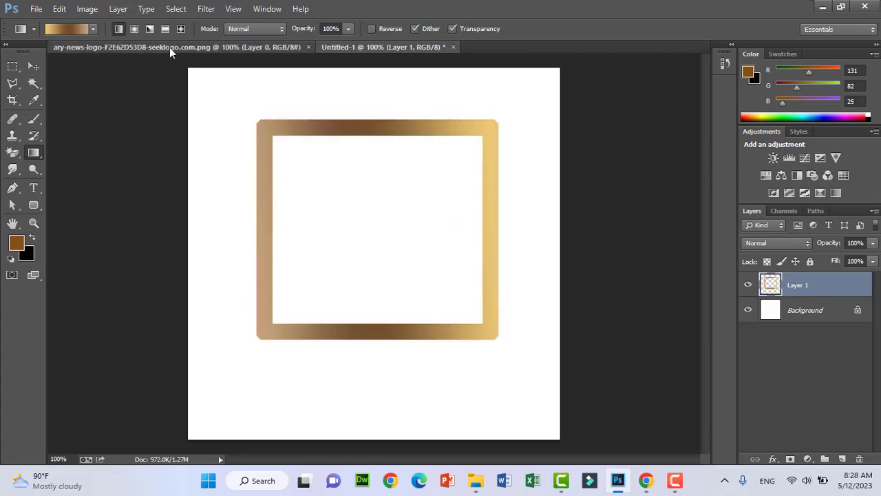
# Step: Undo an accidental full-canvas gradient and refill only the frame left to right
pyautogui.click(169, 49)
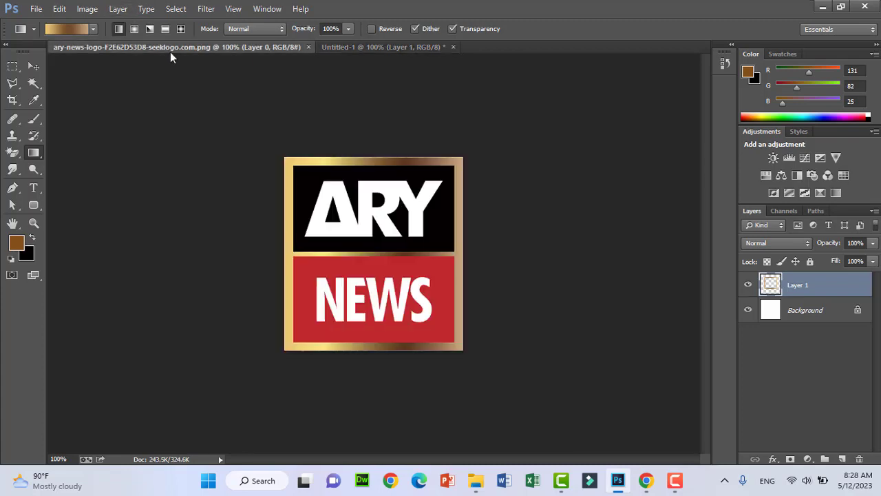
pyautogui.click(340, 46)
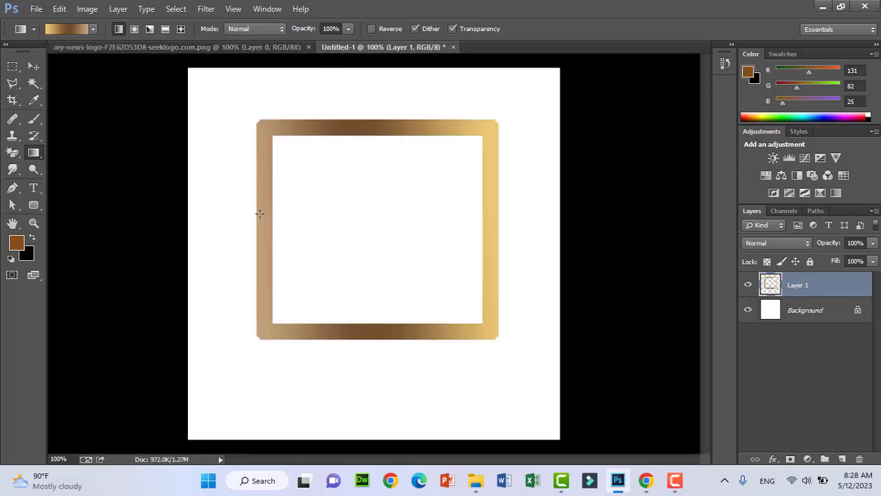
pyautogui.moveTo(260, 224); pyautogui.dragTo(502, 219)
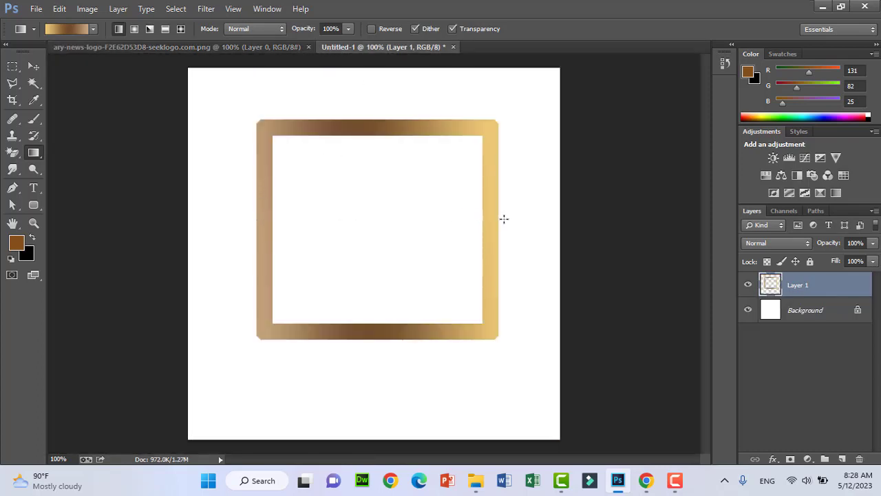
pyautogui.hotkey('ctrl', 'z')
pyautogui.keyDown('ctrl'); pyautogui.click(772, 285); pyautogui.keyUp('ctrl')
pyautogui.moveTo(255, 216); pyautogui.dragTo(508, 219)
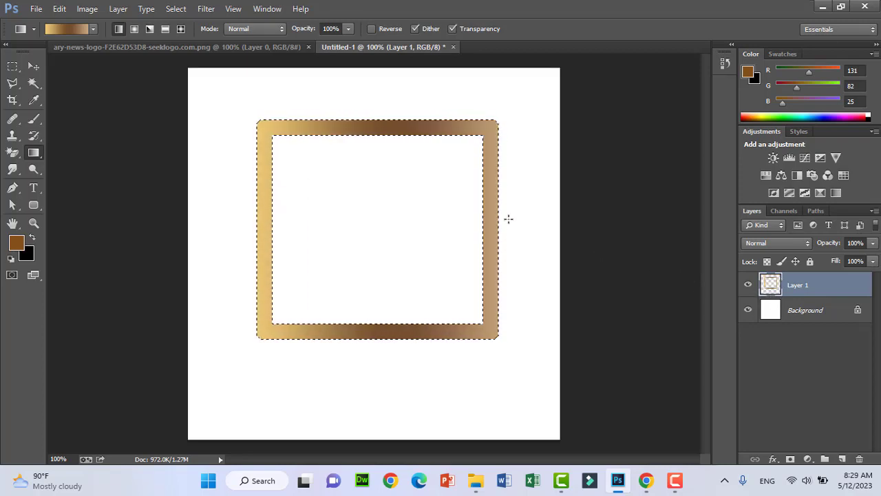
pyautogui.hotkey('ctrl', 'd')
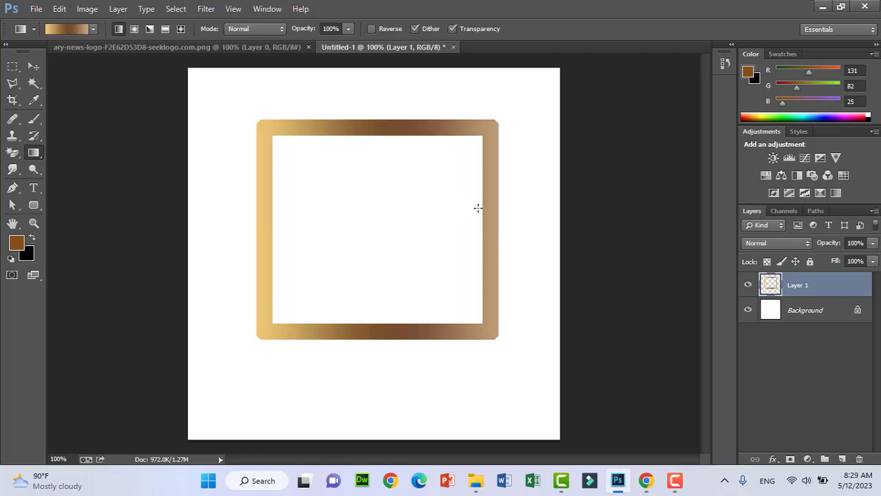
pyautogui.click(11, 66)
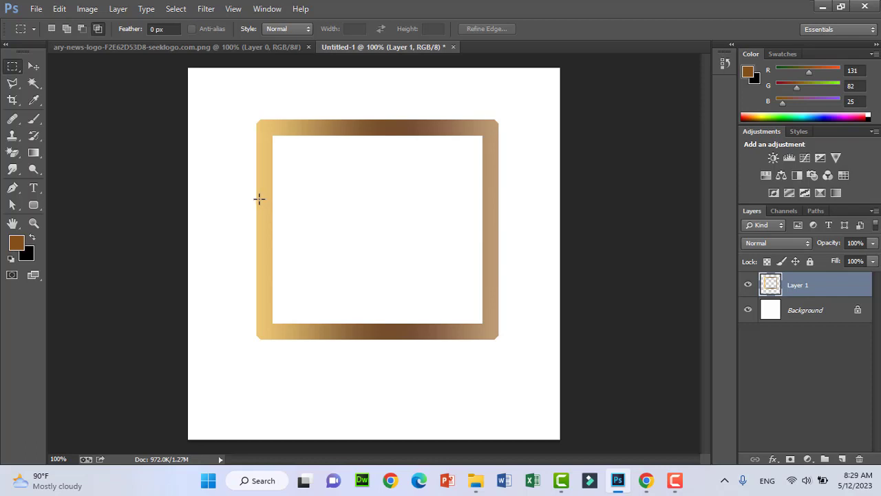
# Step: Select a thin strip across the frame's middle on new Layer 2 for the divider
pyautogui.moveTo(258, 199); pyautogui.dragTo(475, 214)
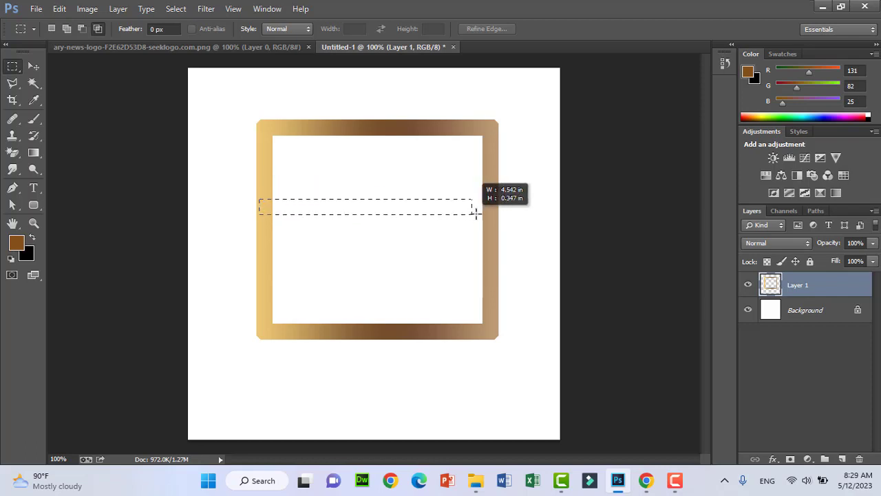
pyautogui.moveTo(475, 214); pyautogui.dragTo(494, 211)
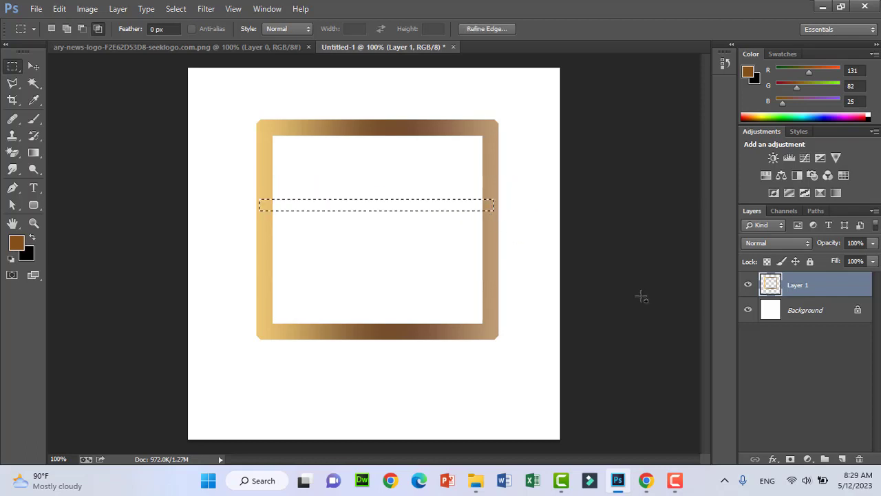
pyautogui.click(841, 460)
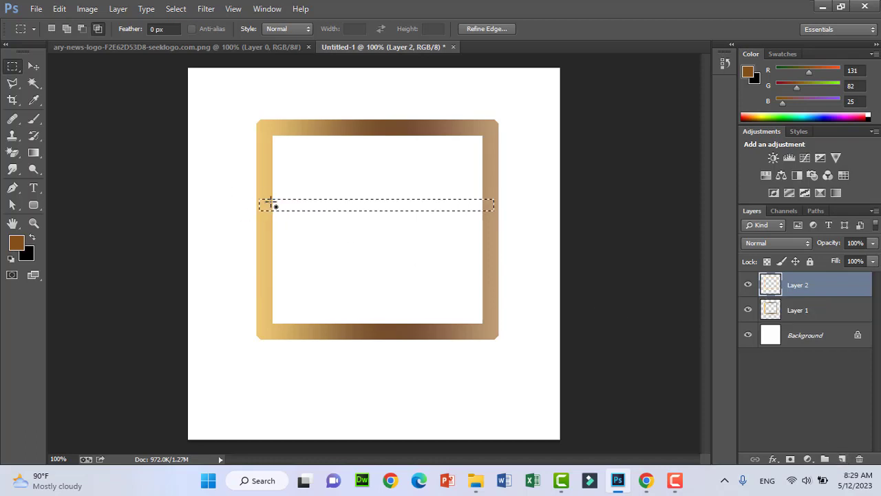
pyautogui.moveTo(271, 209); pyautogui.dragTo(489, 209)
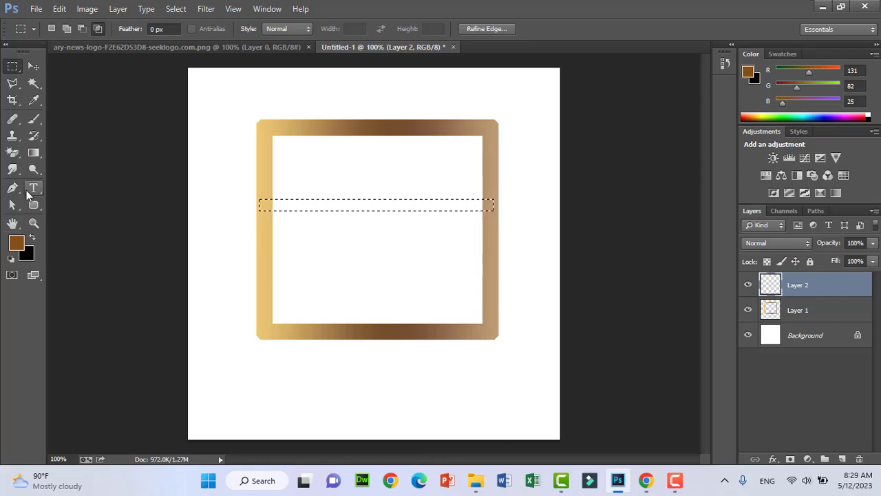
pyautogui.click(33, 152)
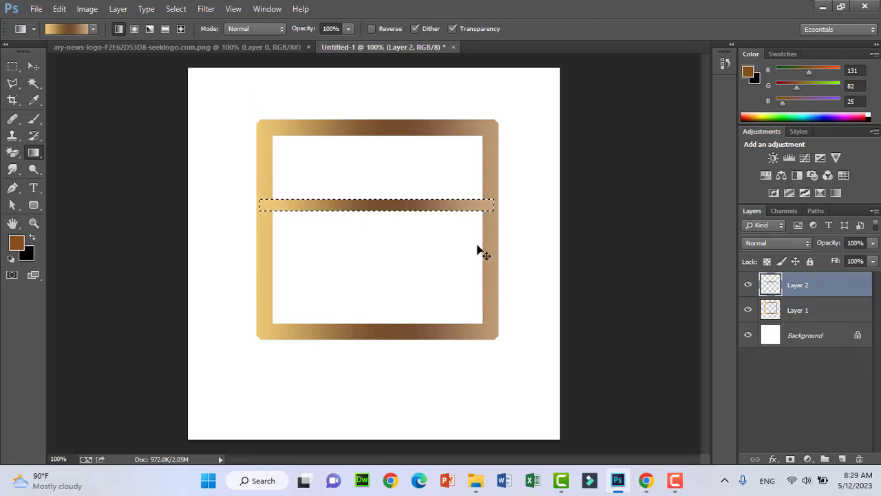
# Step: Move the gold divider bar down 15 px and commit it
pyautogui.click(237, 48)
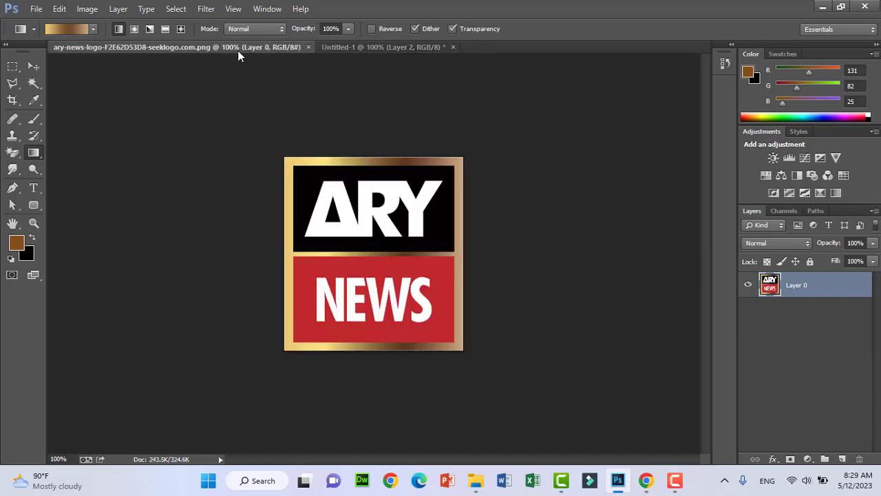
pyautogui.click(348, 43)
pyautogui.hotkey('ctrl', 't')
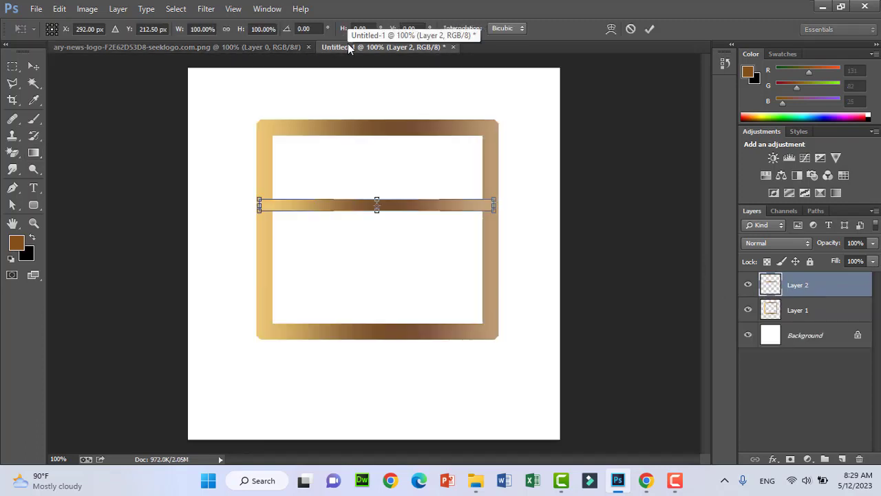
pyautogui.press('Down')
pyautogui.press('Down')
pyautogui.press('Down')
pyautogui.press('Down')
pyautogui.press('Down')
pyautogui.press('Down')
pyautogui.press('Down')
pyautogui.press('Down')
pyautogui.press('Down')
pyautogui.press('Down')
pyautogui.press('Down')
pyautogui.press('Down')
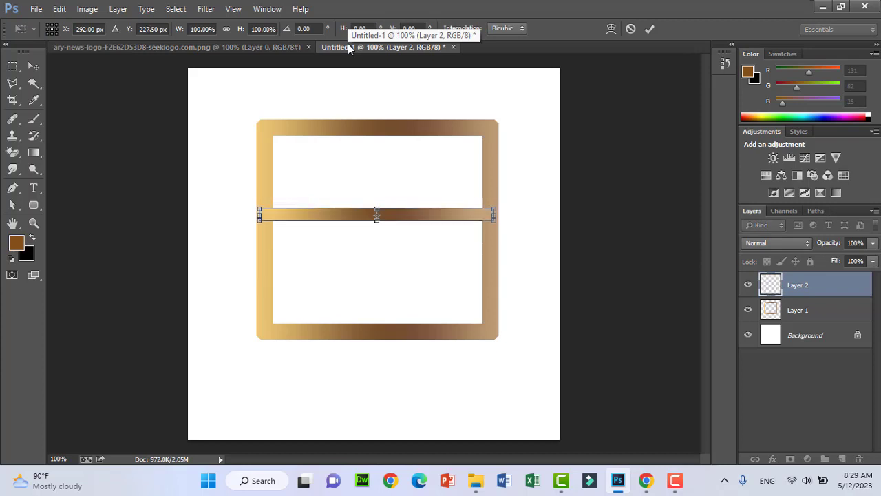
pyautogui.press('Return')
pyautogui.press('g')
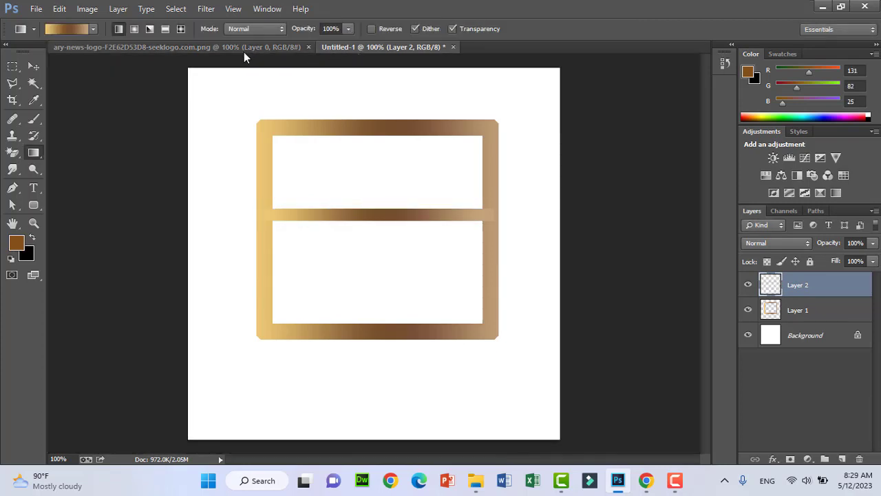
pyautogui.click(34, 187)
# Step: Type a large letter A at the top of the frame
pyautogui.click(301, 176)
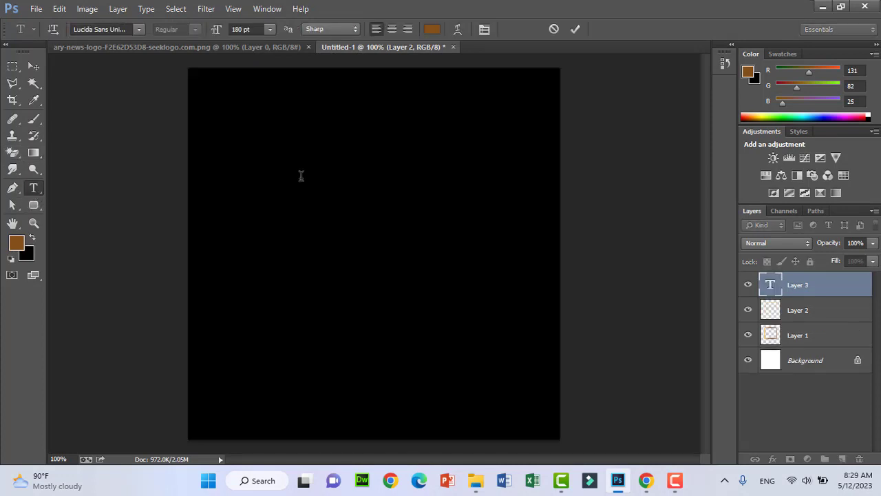
pyautogui.write('A')
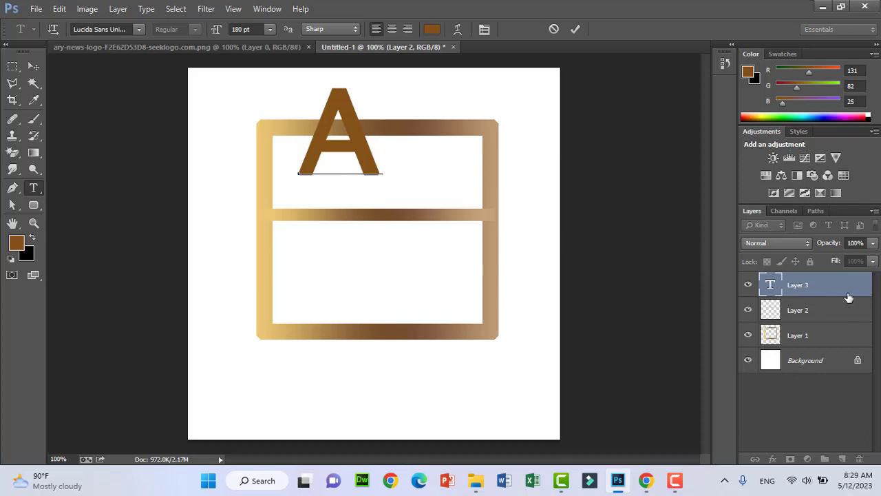
pyautogui.click(833, 297)
pyautogui.click(237, 49)
pyautogui.click(360, 48)
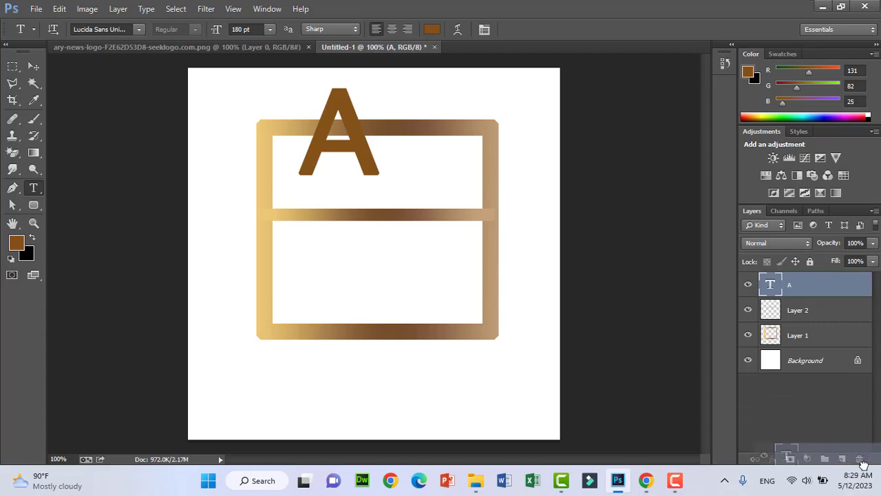
pyautogui.moveTo(854, 296); pyautogui.dragTo(772, 441)
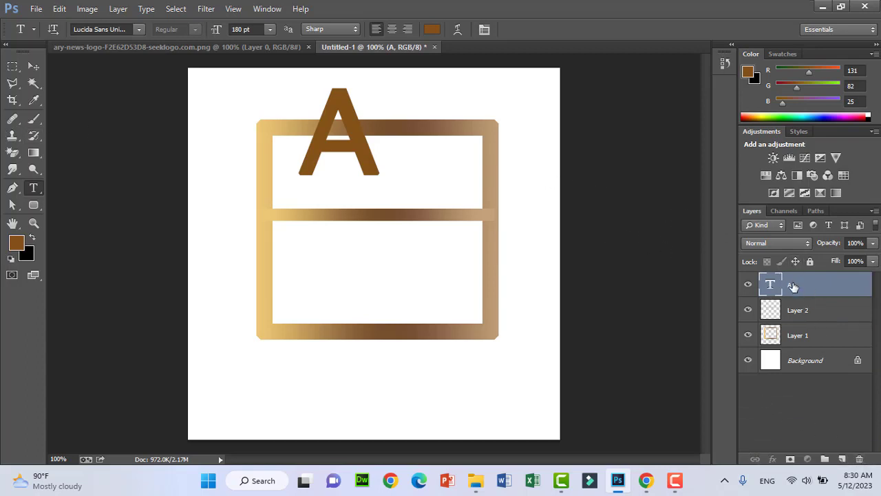
# Step: Make the A white (ffffff) and fill the Background layer with black
pyautogui.click(432, 29)
pyautogui.click(207, 200)
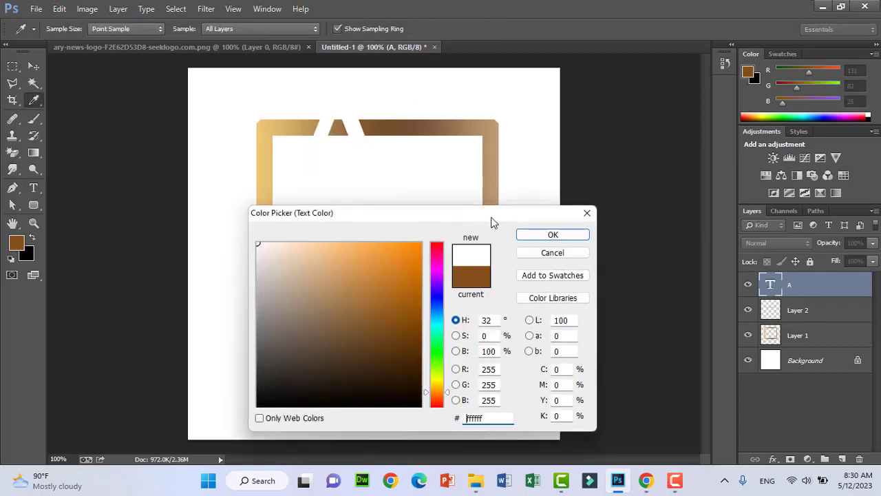
pyautogui.click(530, 237)
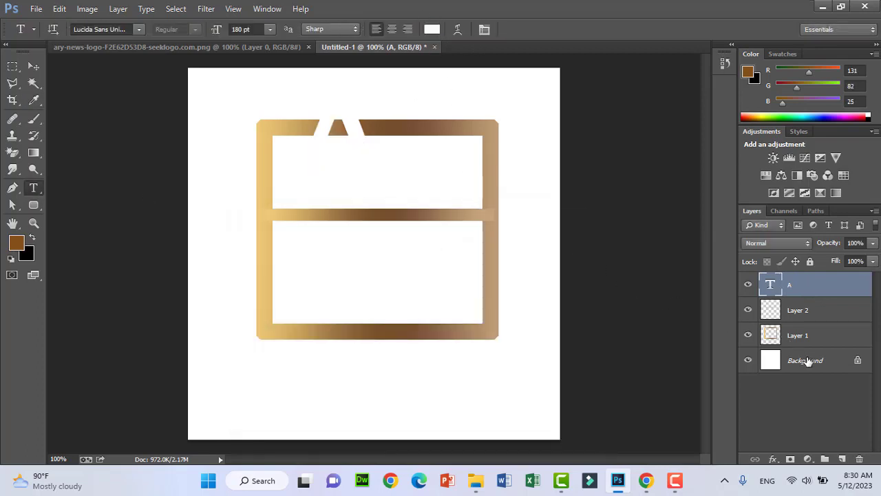
pyautogui.click(807, 361)
pyautogui.hotkey('ctrl', 'BackSpace')
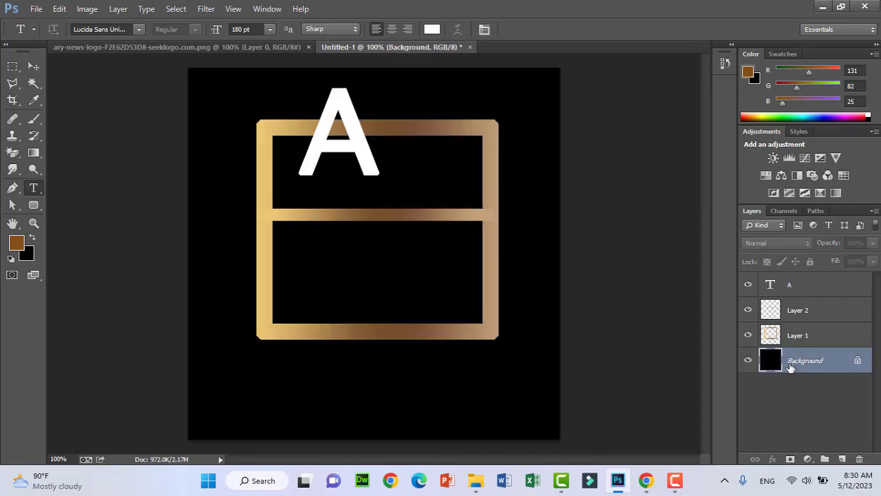
# Step: Rasterize the A text layer and erase the lower part of the letter
pyautogui.click(806, 294)
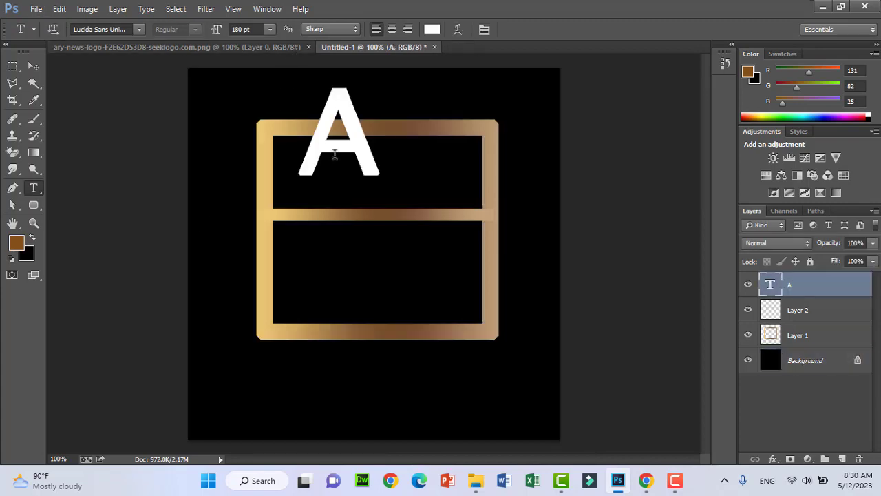
pyautogui.click(12, 65)
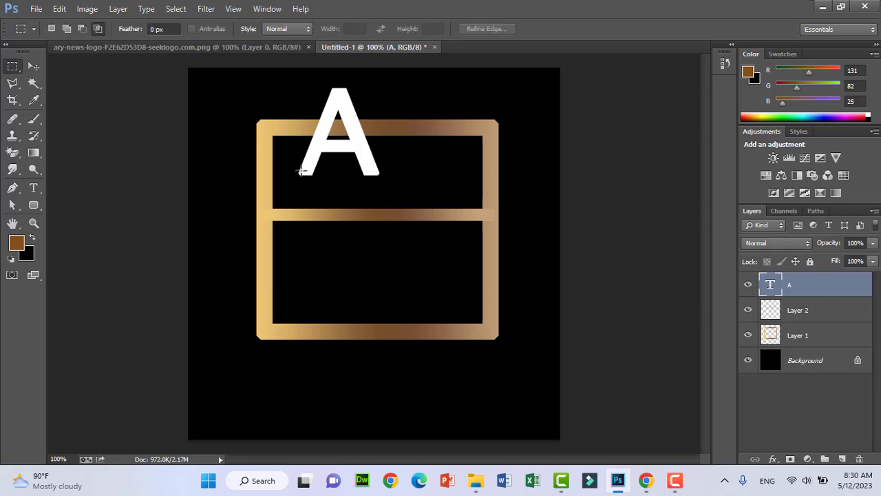
pyautogui.moveTo(288, 157); pyautogui.dragTo(385, 180)
pyautogui.press('Delete')
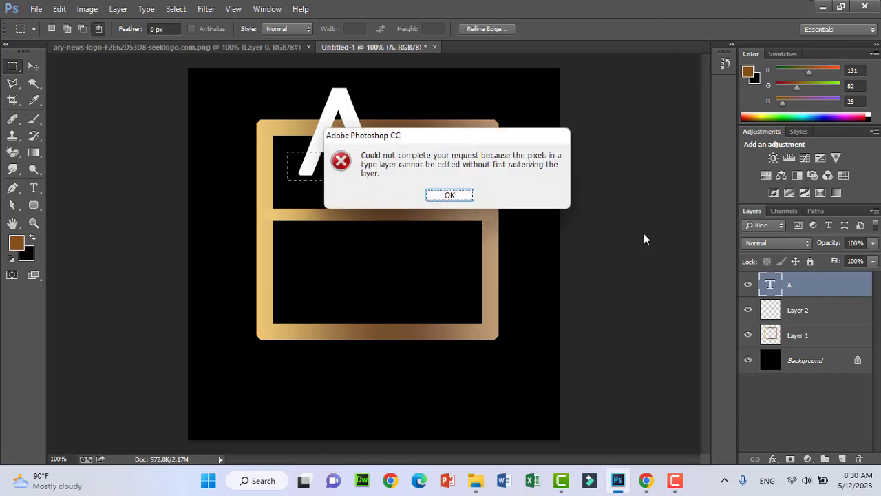
pyautogui.click(449, 196)
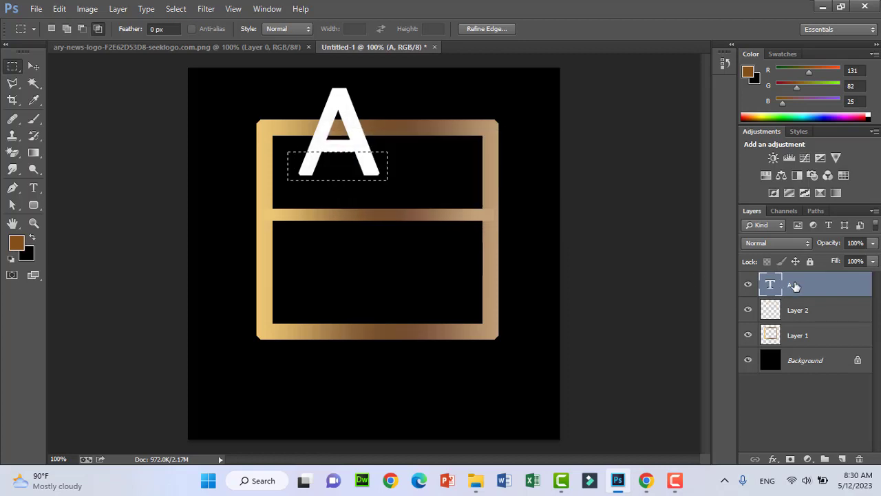
pyautogui.rightClick(795, 287)
pyautogui.click(691, 200)
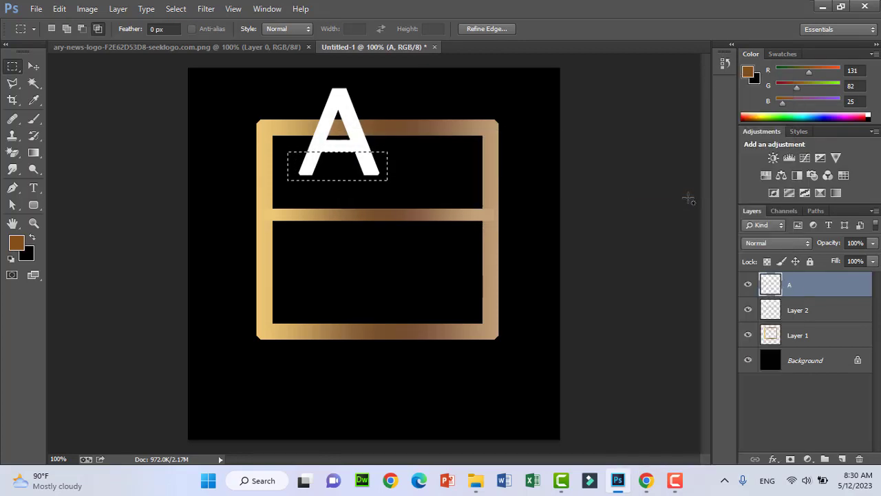
pyautogui.press('Delete')
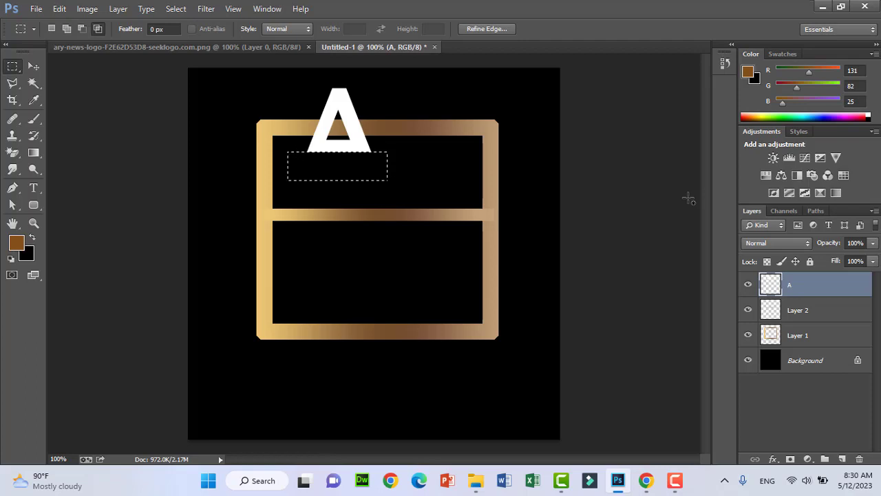
pyautogui.hotkey('ctrl', 'd')
# Step: Move the cut A into the upper panel's left side, nudged up 3 px
pyautogui.hotkey('ctrl', 't')
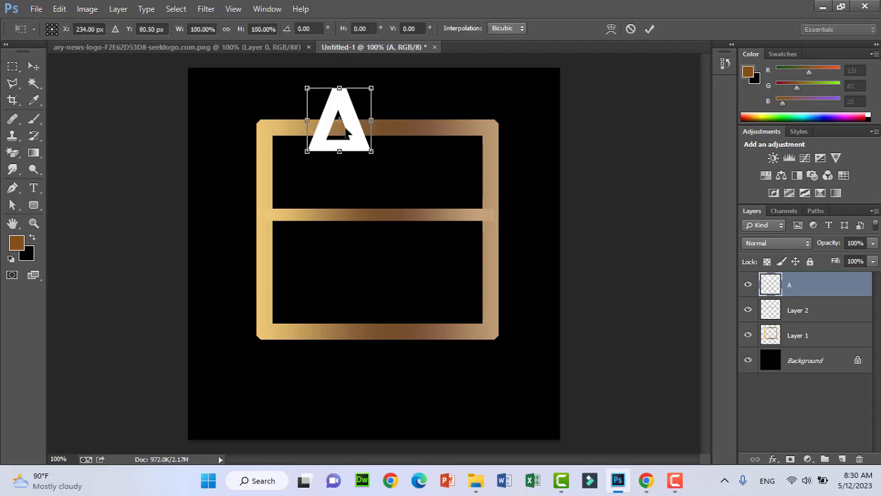
pyautogui.moveTo(339, 121)
pyautogui.mouseDown()
pyautogui.moveTo(338, 178)
pyautogui.moveTo(326, 174)
pyautogui.mouseUp()
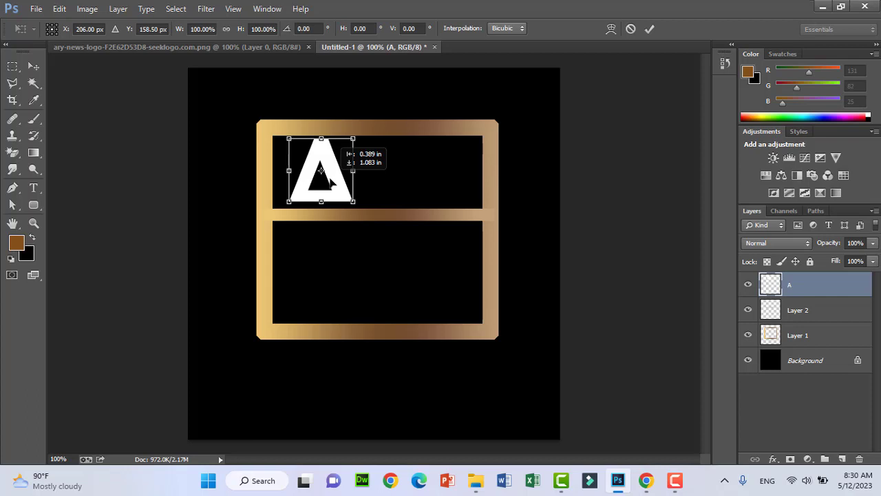
pyautogui.moveTo(327, 184); pyautogui.dragTo(328, 179)
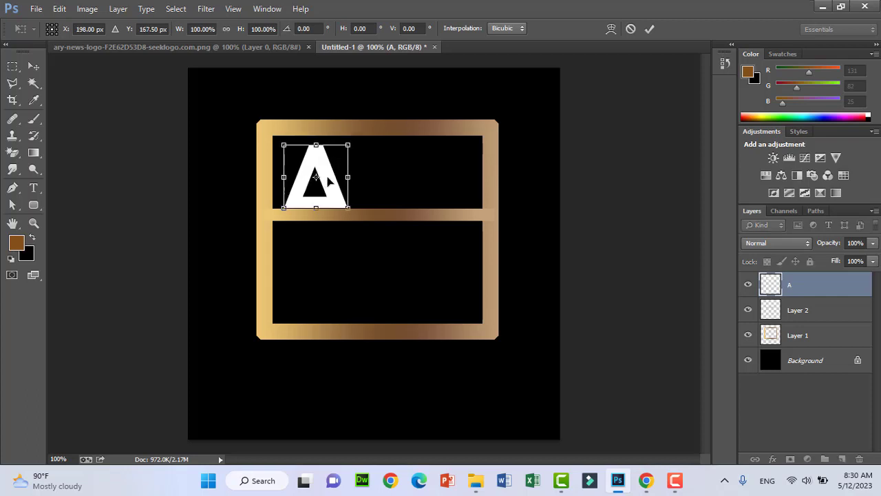
pyautogui.press('Up')
pyautogui.press('Up')
pyautogui.press('Up')
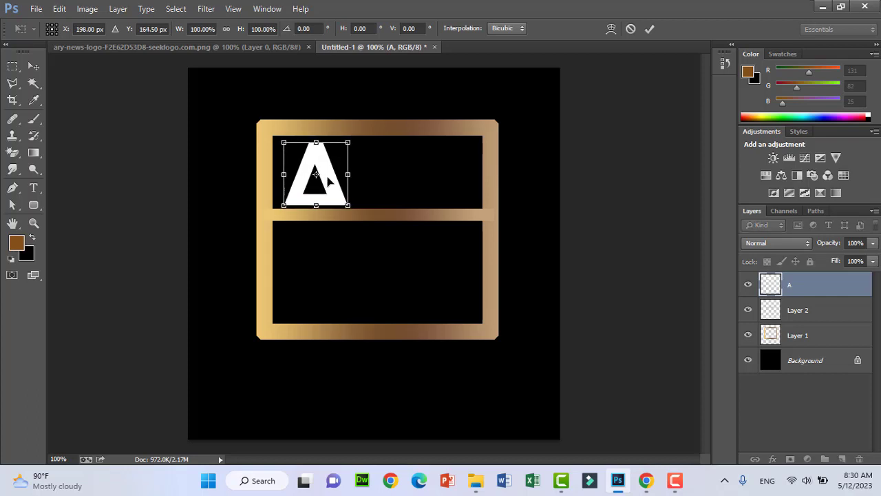
pyautogui.press('Return')
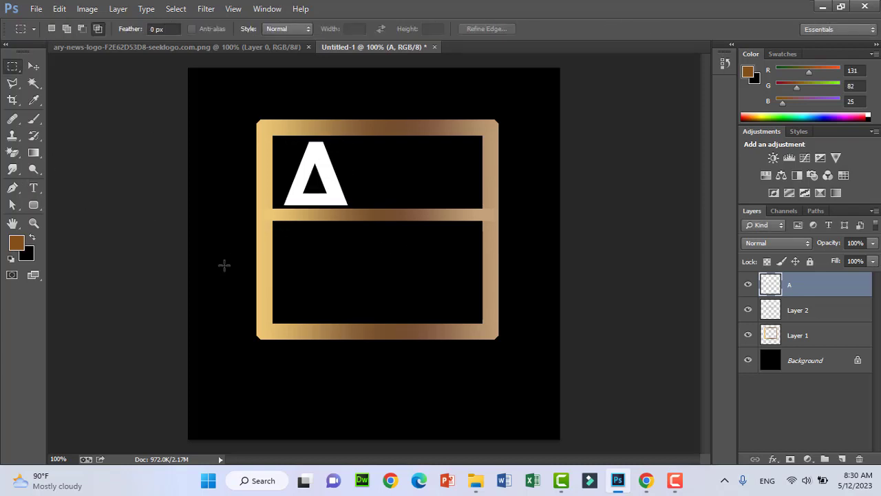
# Step: Add an RY text layer beside the A, initially sized 72 pt
pyautogui.click(33, 187)
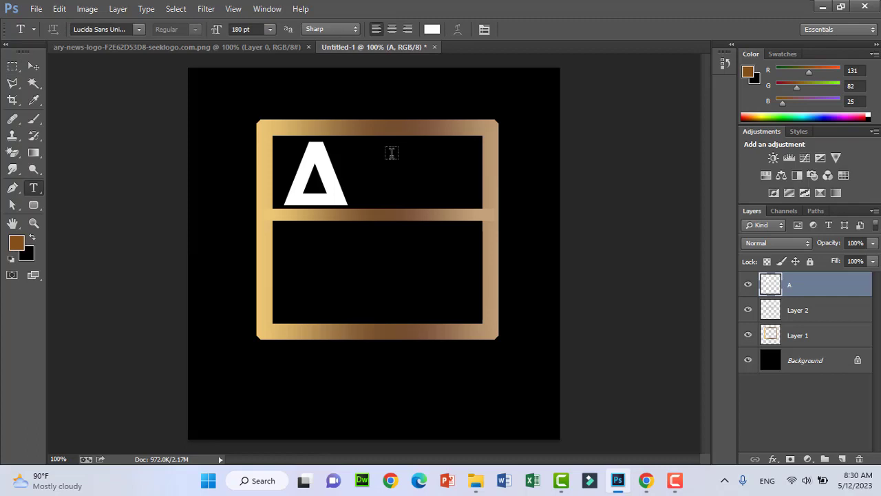
pyautogui.click(363, 176)
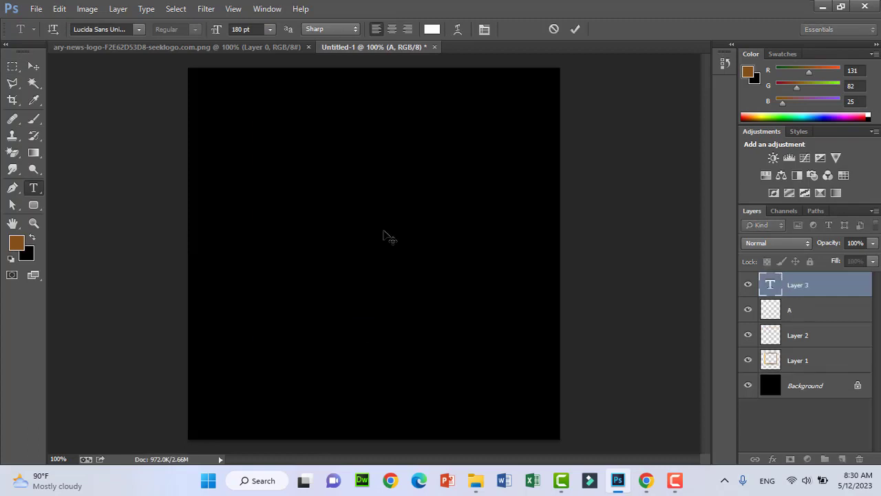
pyautogui.write('RY')
pyautogui.click(809, 287)
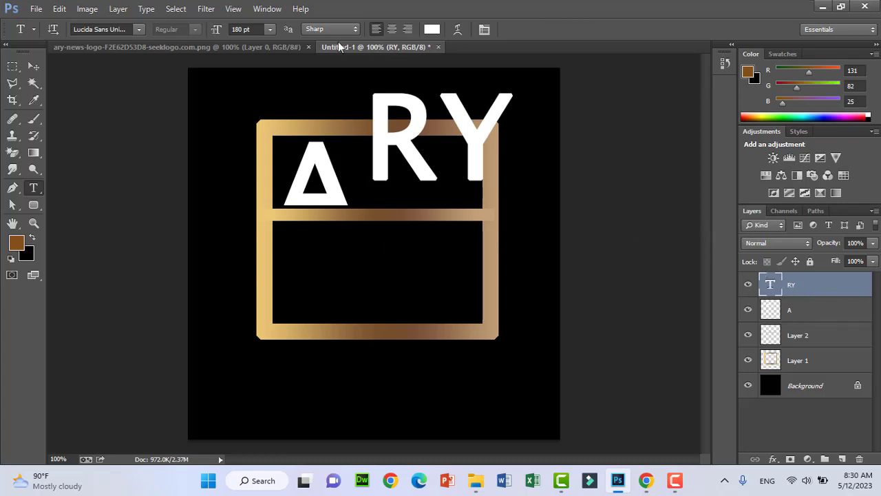
pyautogui.click(267, 30)
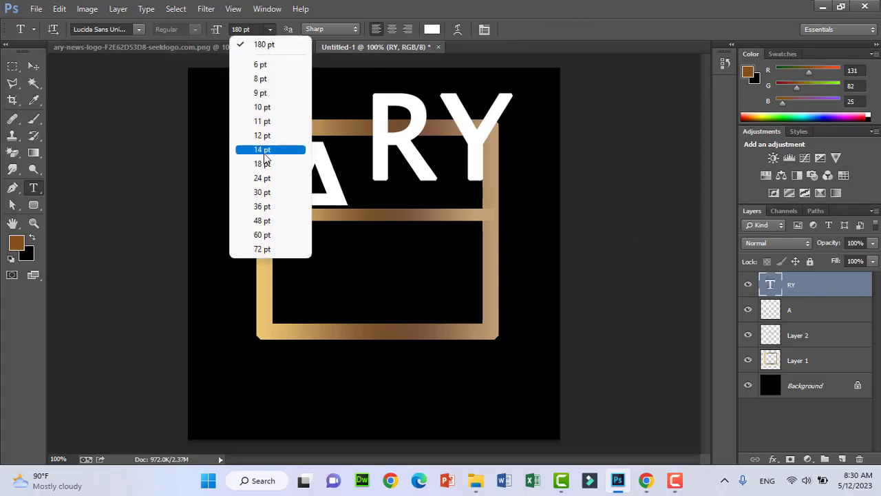
pyautogui.click(271, 249)
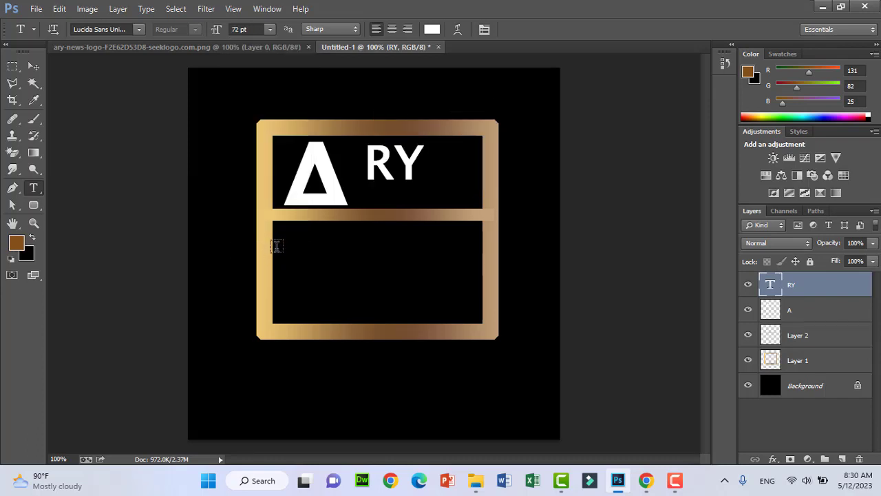
# Step: Enlarge the RY text to 130 pt
pyautogui.click(234, 29)
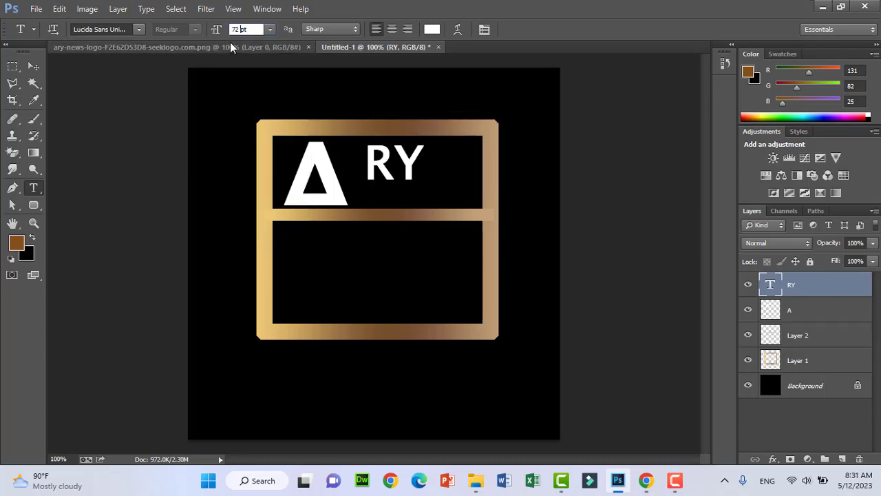
pyautogui.write('150')
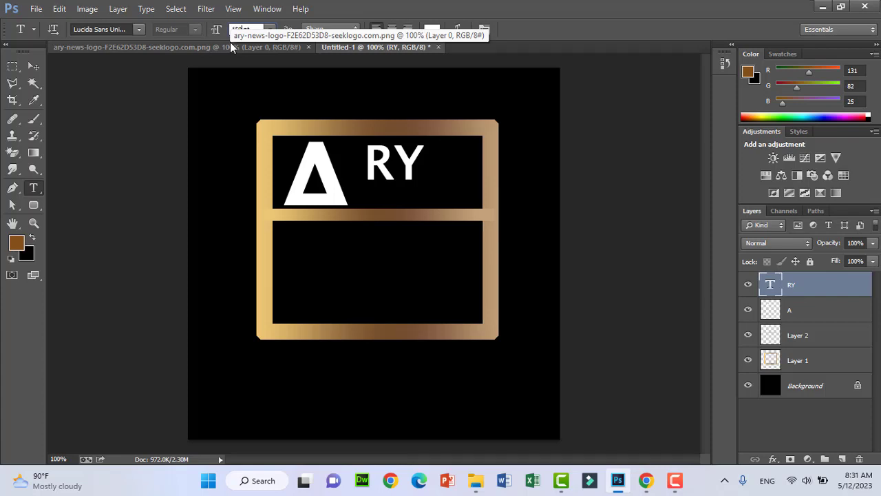
pyautogui.press('Return')
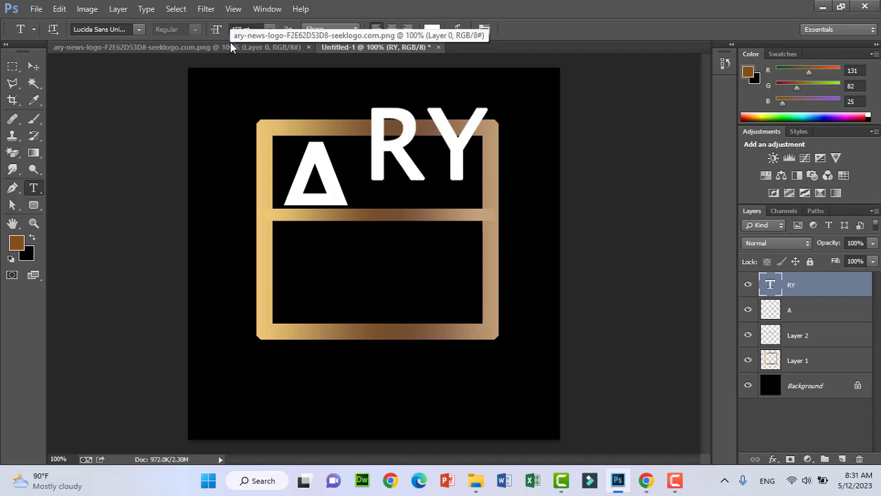
pyautogui.click(245, 30)
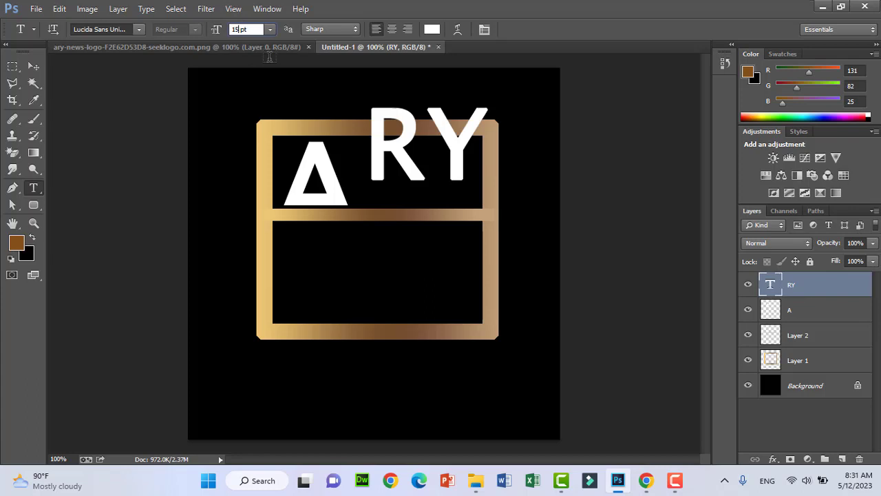
pyautogui.press('BackSpace')
pyautogui.write('30')
pyautogui.press('Return')
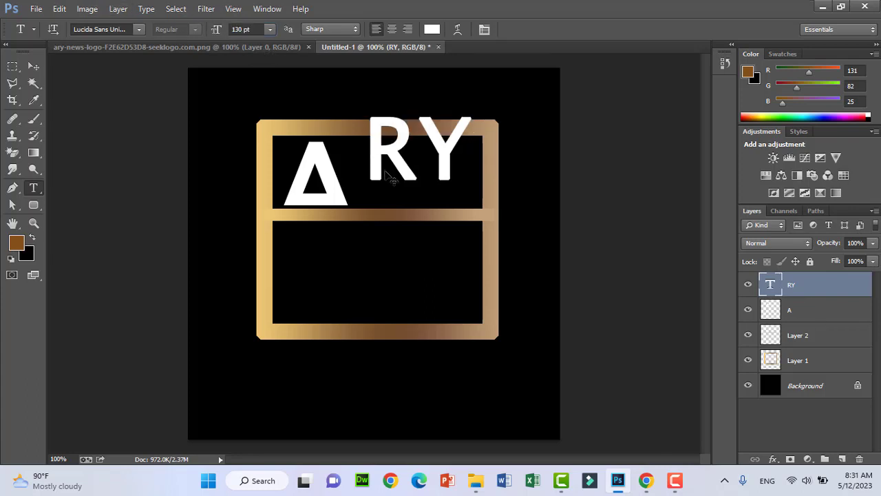
pyautogui.hotkey('ctrl', 't')
# Step: Move RY down into the upper panel and widen it slightly toward the A
pyautogui.moveTo(419, 161); pyautogui.dragTo(419, 178)
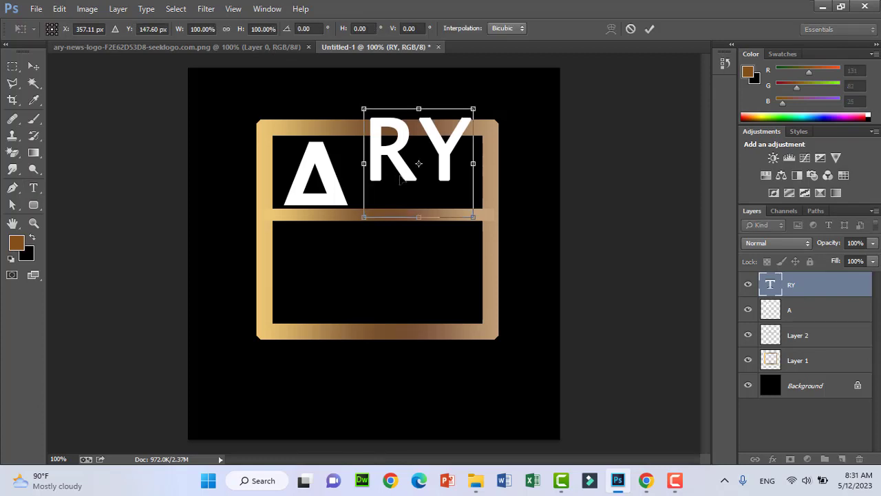
pyautogui.press('Down')
pyautogui.press('Down')
pyautogui.press('Down')
pyautogui.press('Down')
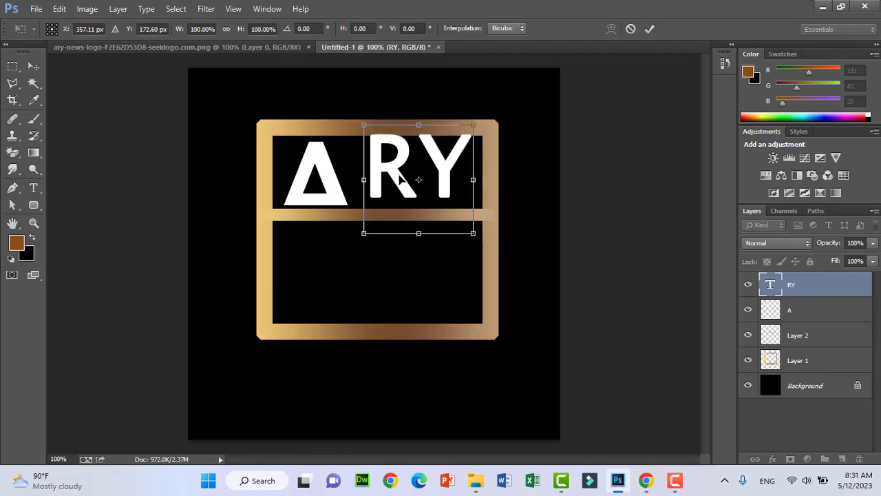
pyautogui.press('Down')
pyautogui.press('Down')
pyautogui.press('Down')
pyautogui.press('Down')
pyautogui.press('Down')
pyautogui.press('Down')
pyautogui.press('Down')
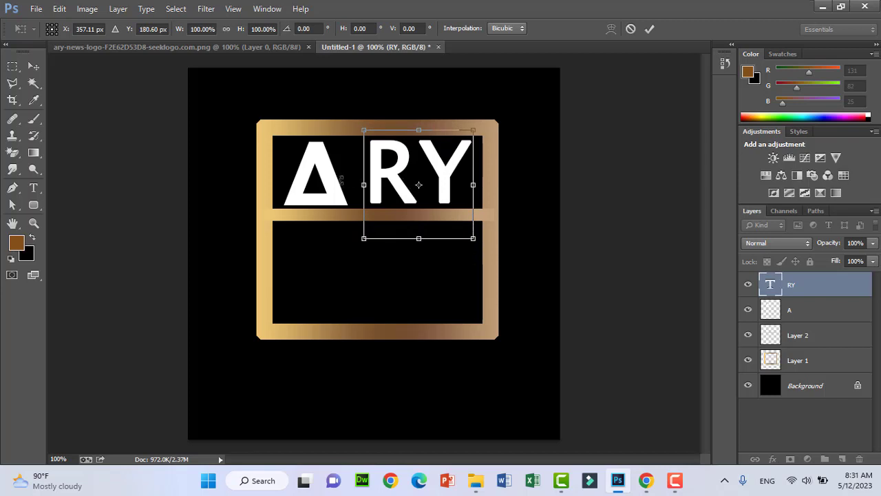
pyautogui.moveTo(363, 185); pyautogui.dragTo(337, 186)
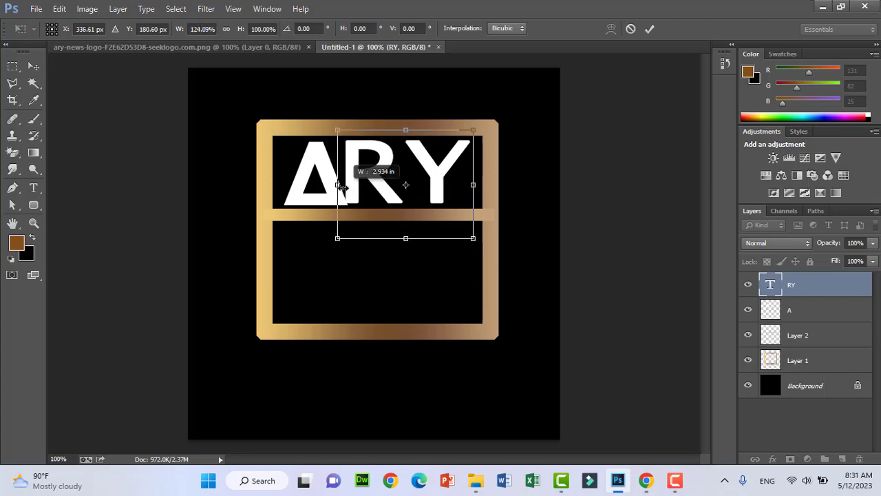
pyautogui.press('Down')
pyautogui.press('Down')
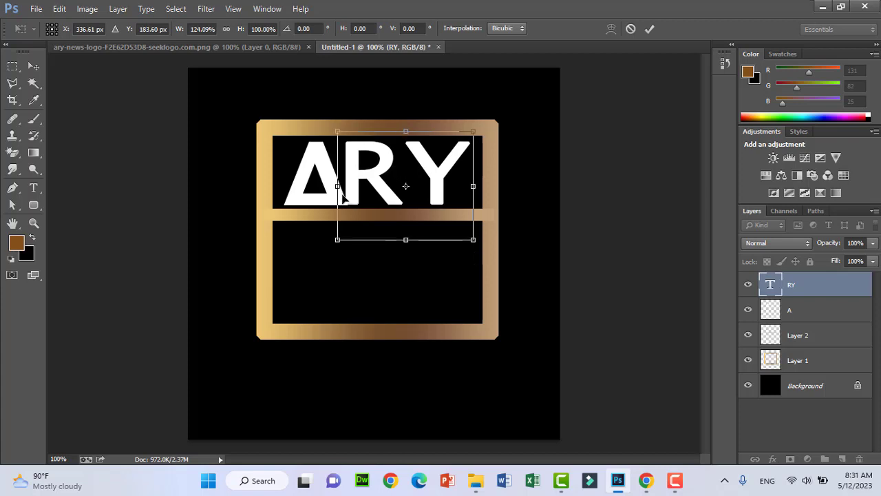
pyautogui.press('Down')
pyautogui.press('Right')
pyautogui.press('Right')
pyautogui.press('Up')
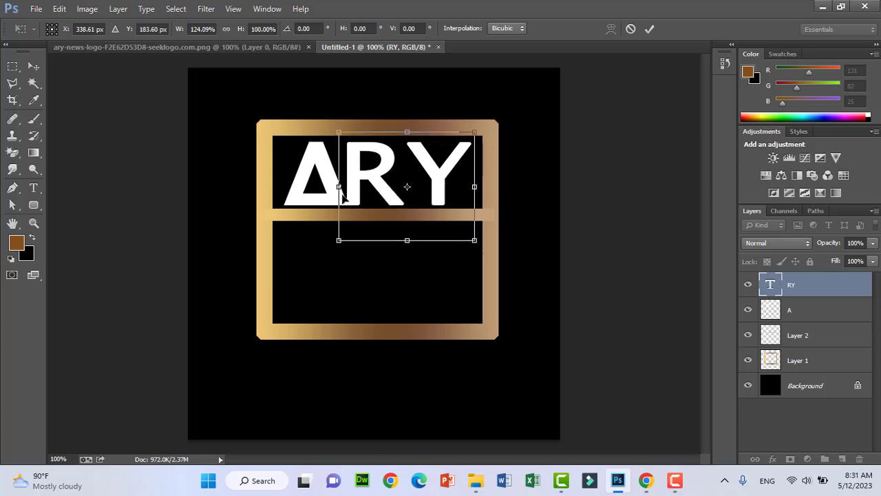
pyautogui.press('t')
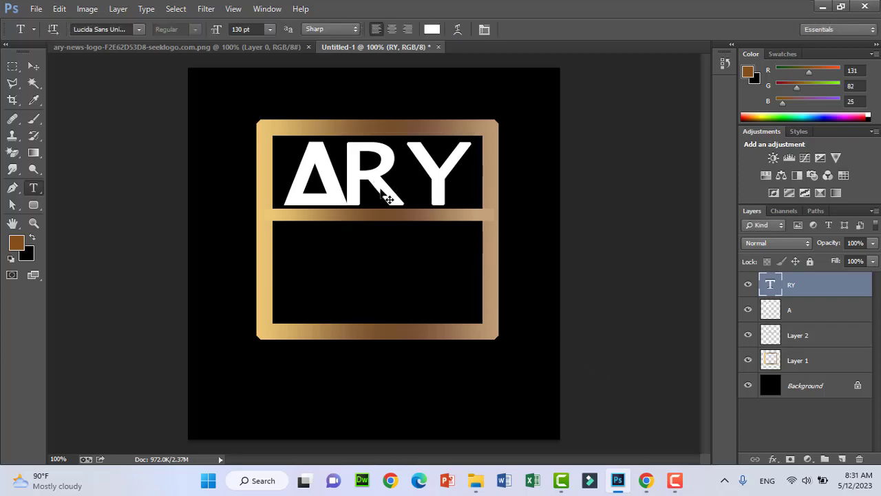
# Step: Nudge RY a few pixels right, compare with the reference, then delete the RY layer
pyautogui.hotkey('ctrl', 't')
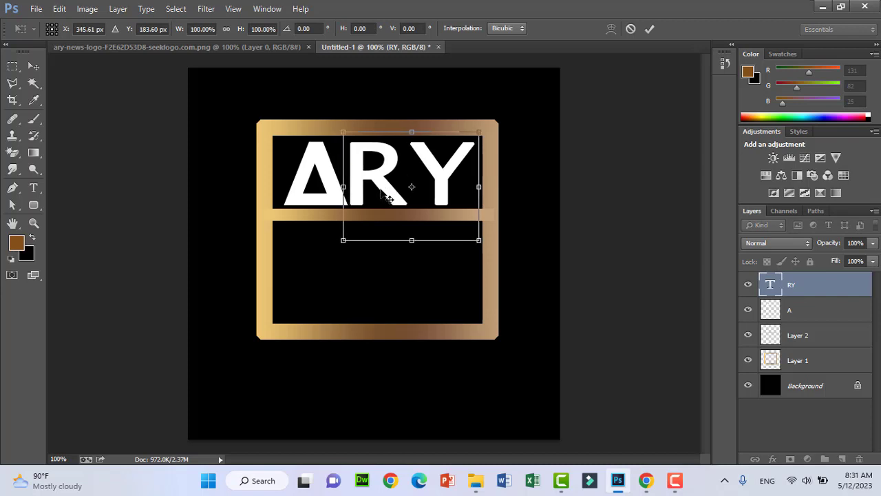
pyautogui.press('Right')
pyautogui.press('Right')
pyautogui.press('Right')
pyautogui.press('Right')
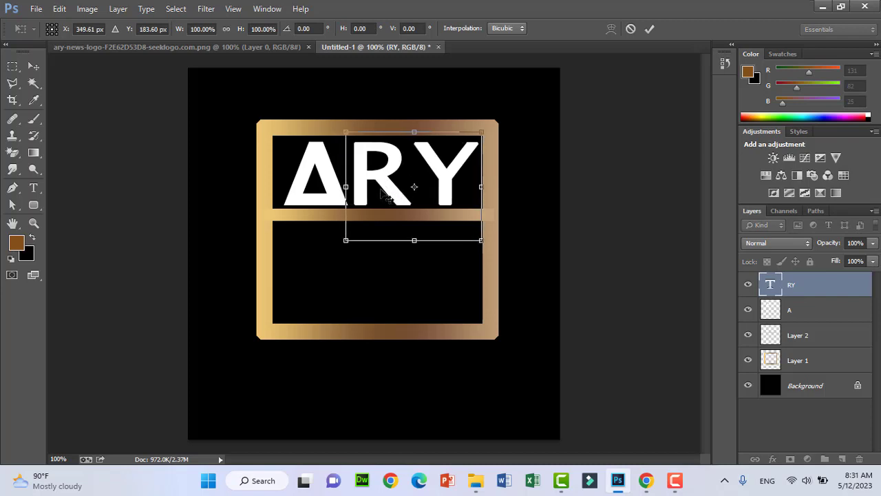
pyautogui.press('Return')
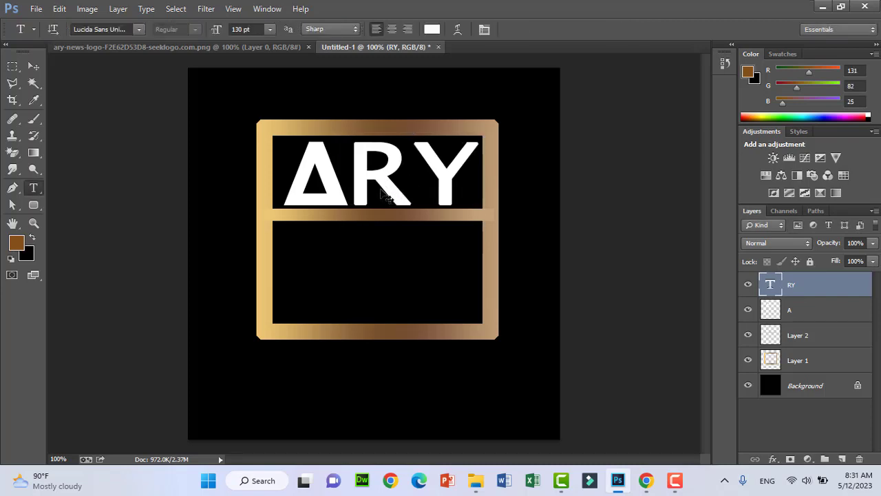
pyautogui.click(219, 44)
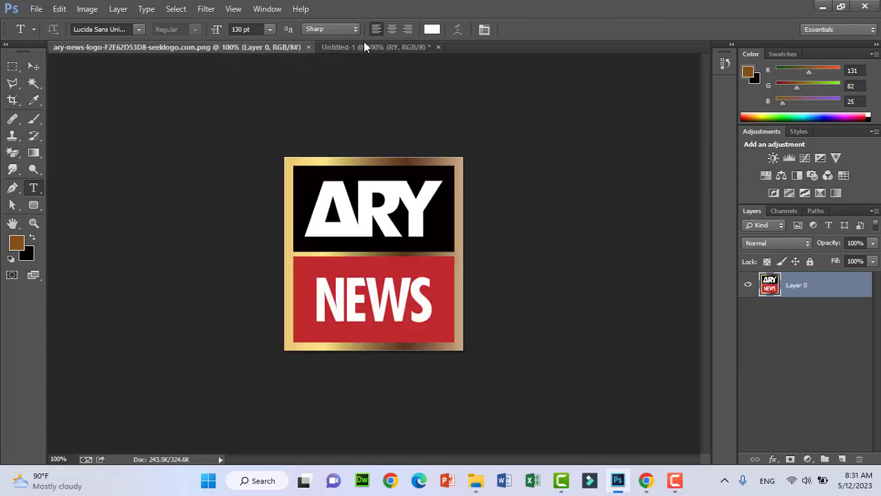
pyautogui.click(336, 49)
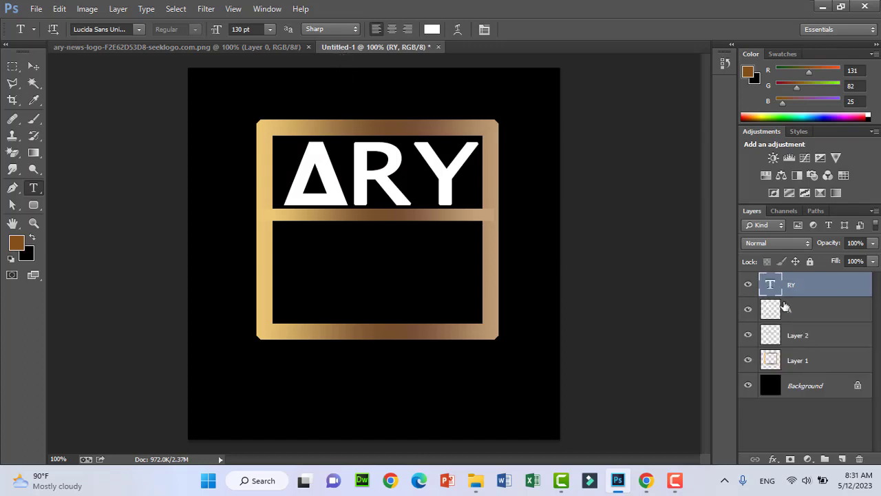
pyautogui.press('Delete')
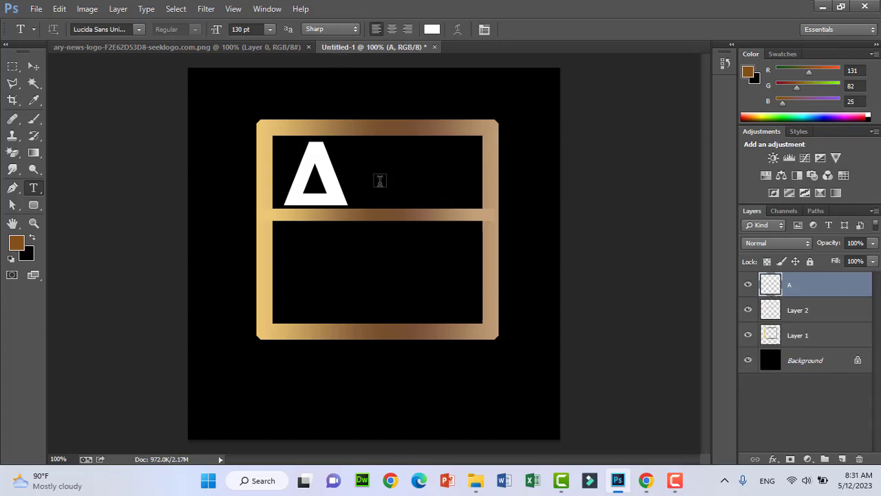
# Step: Add a white R text layer and position it beside the A
pyautogui.click(370, 181)
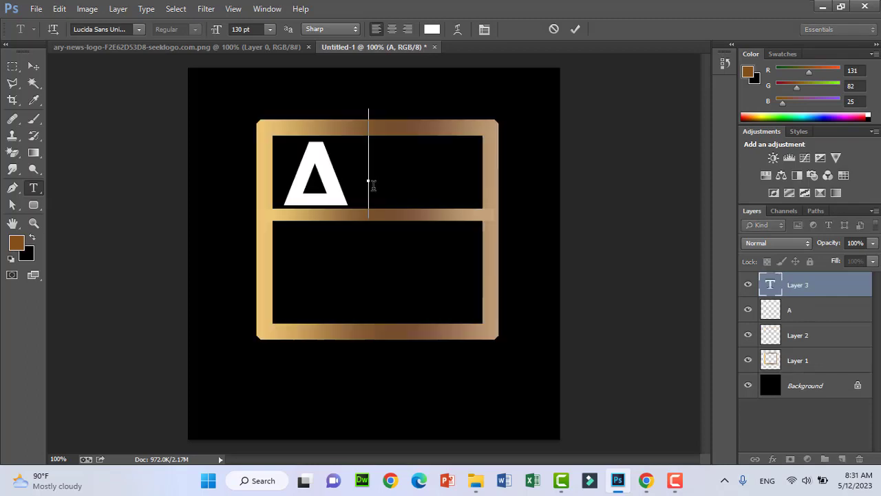
pyautogui.write('R')
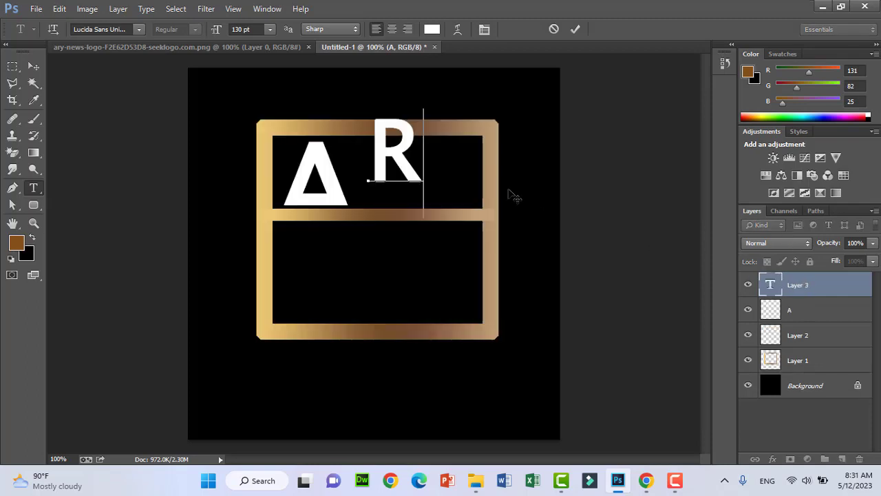
pyautogui.click(803, 293)
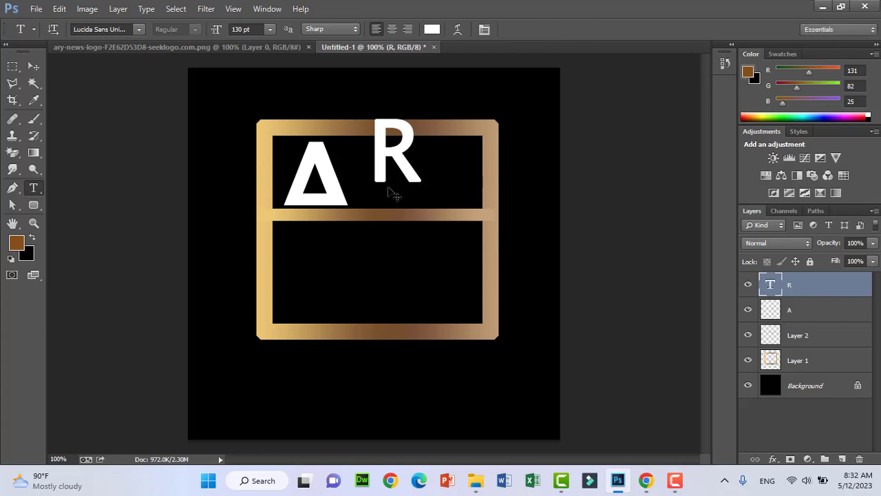
pyautogui.hotkey('ctrl', 't')
pyautogui.moveTo(402, 202); pyautogui.dragTo(380, 217)
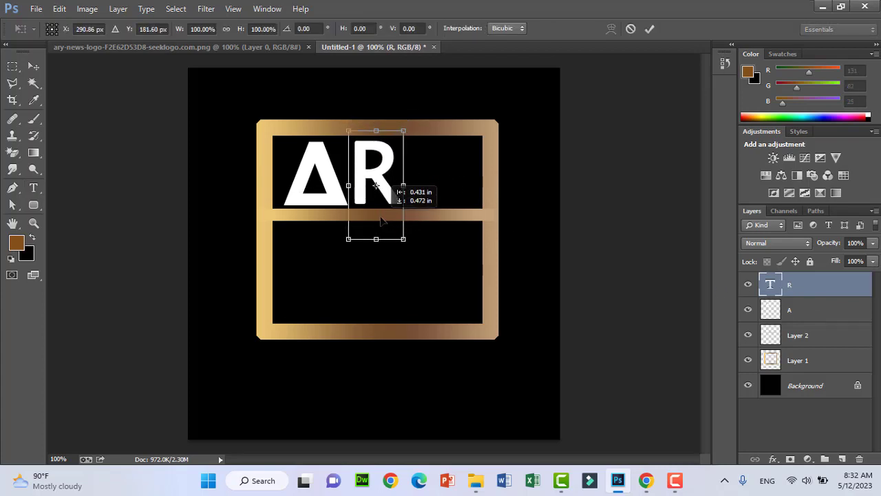
pyautogui.press('Left')
pyautogui.press('Left')
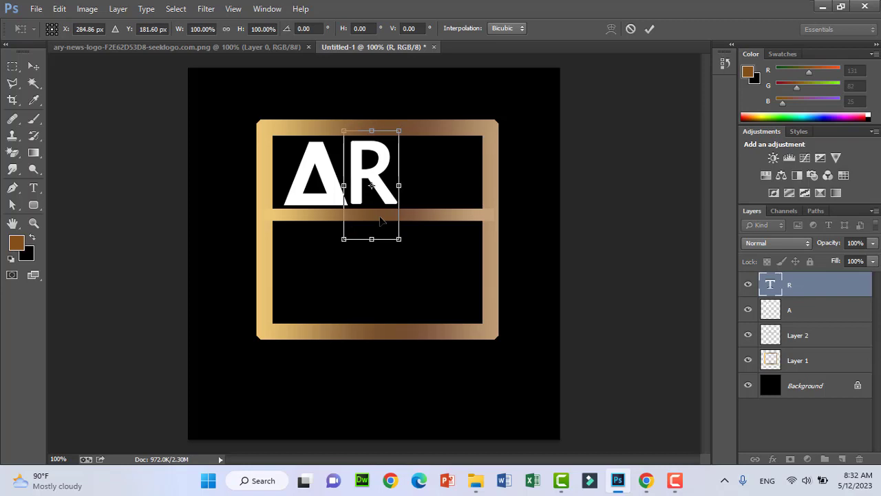
pyautogui.press('Left')
pyautogui.press('Left')
pyautogui.press('Left')
pyautogui.press('Left')
pyautogui.press('Left')
pyautogui.press('Down')
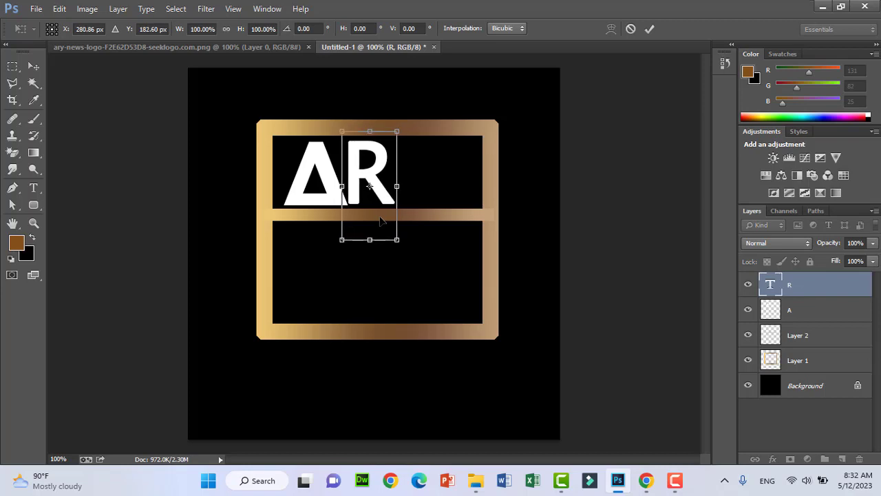
pyautogui.press('Left')
pyautogui.press('Down')
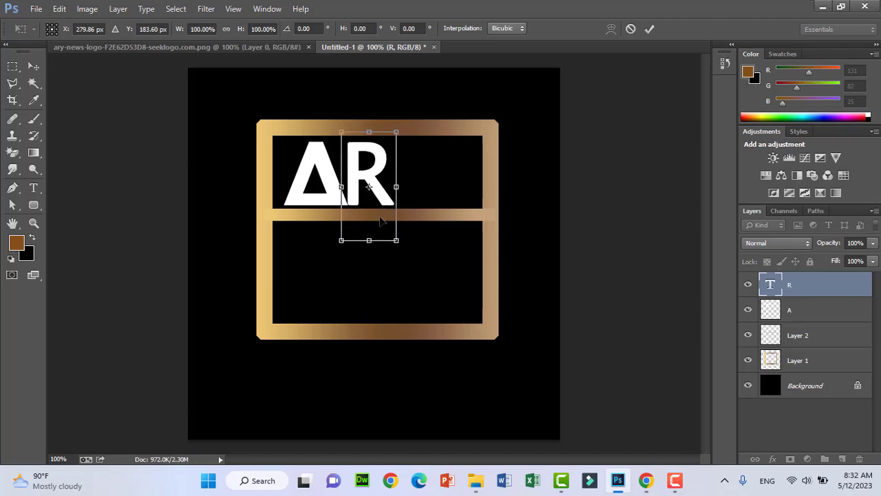
pyautogui.press('Return')
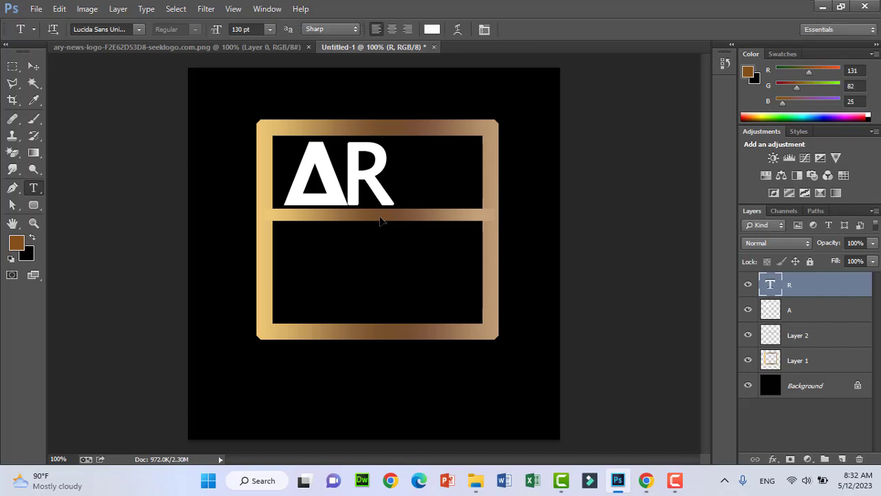
# Step: Add a new Y text layer in the top panel after the R
pyautogui.click(849, 314)
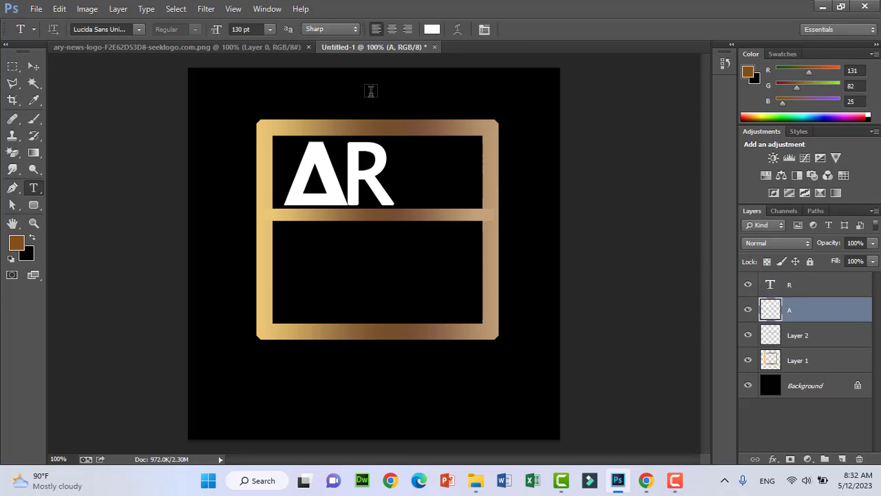
pyautogui.click(808, 294)
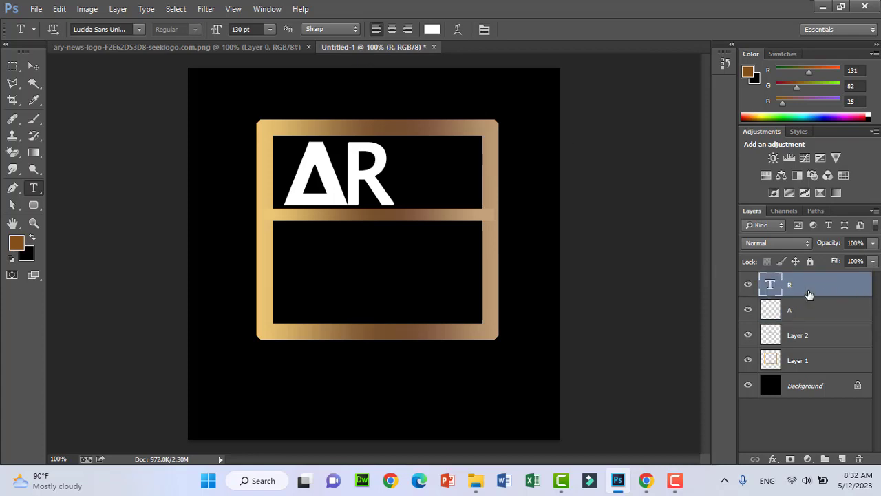
pyautogui.press('y')
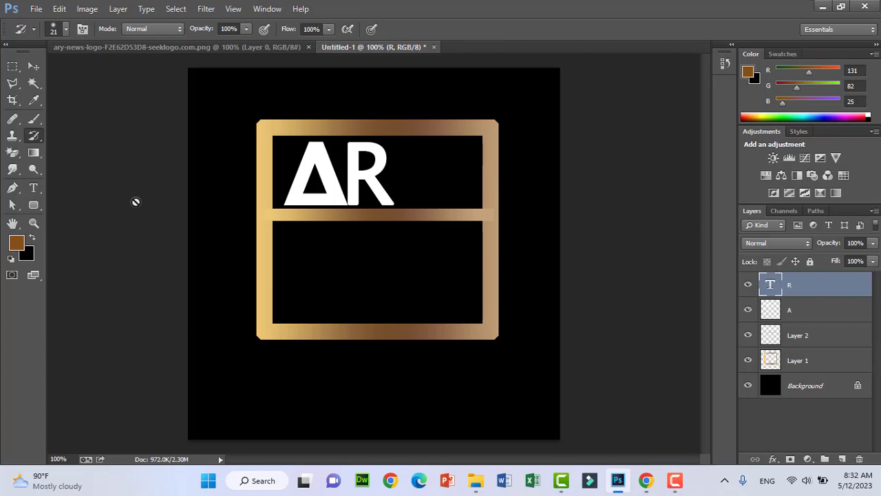
pyautogui.click(34, 192)
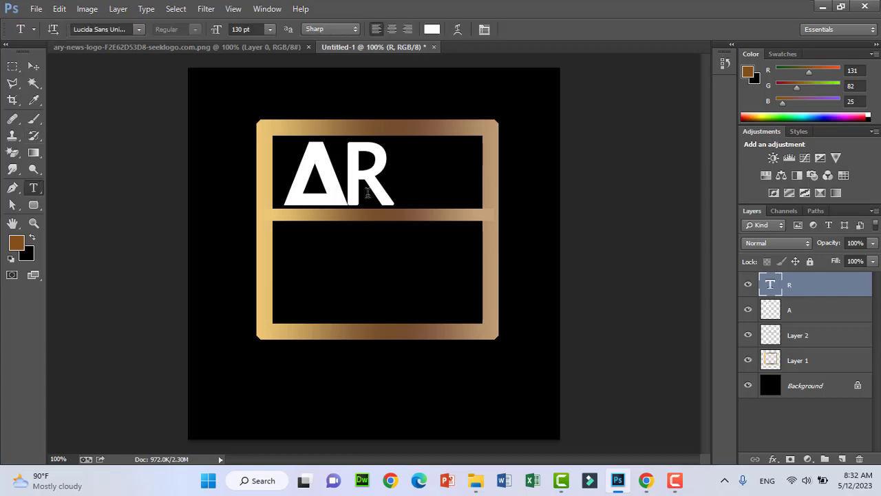
pyautogui.click(408, 179)
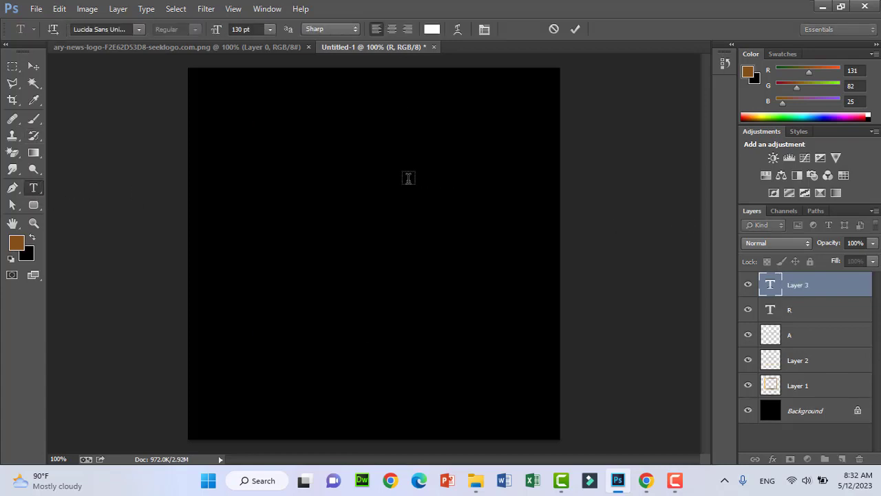
pyautogui.click(823, 283)
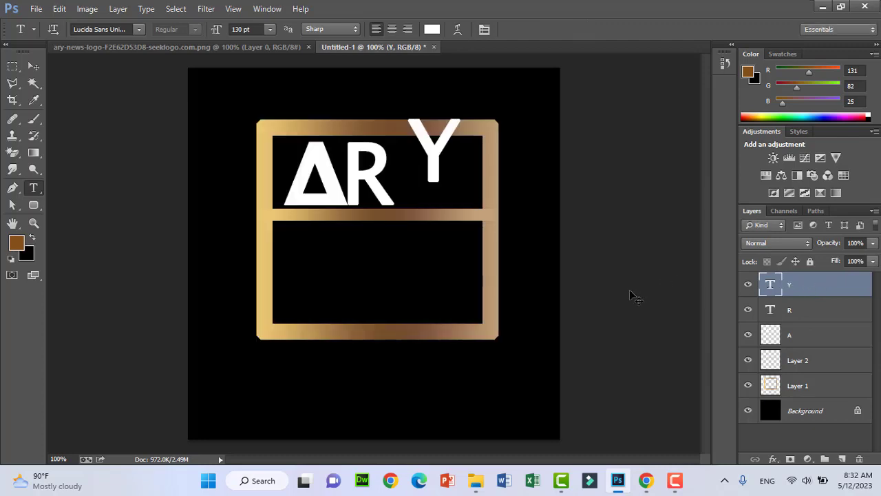
# Step: Position the Y beside AR, widened to 134.28%, and commit
pyautogui.hotkey('ctrl', 't')
pyautogui.moveTo(431, 186)
pyautogui.mouseDown()
pyautogui.moveTo(422, 211)
pyautogui.moveTo(379, 190)
pyautogui.mouseUp()
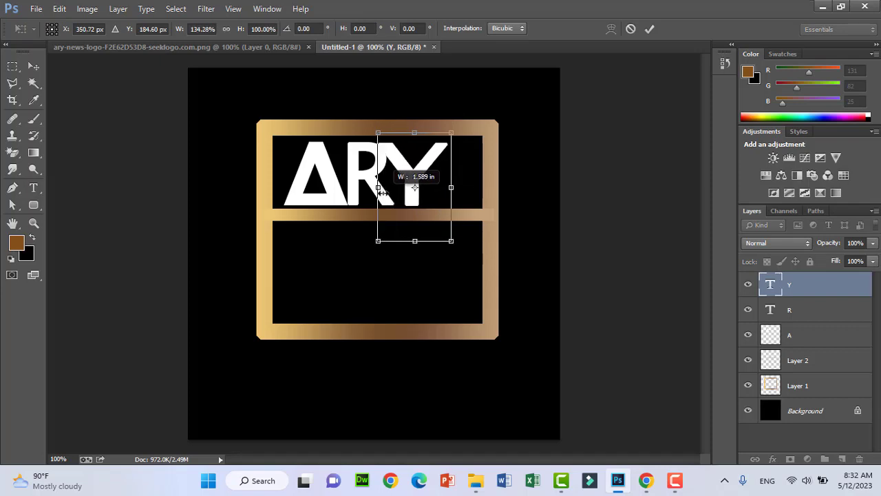
pyautogui.press('Right')
pyautogui.press('Right')
pyautogui.press('Right')
pyautogui.press('Right')
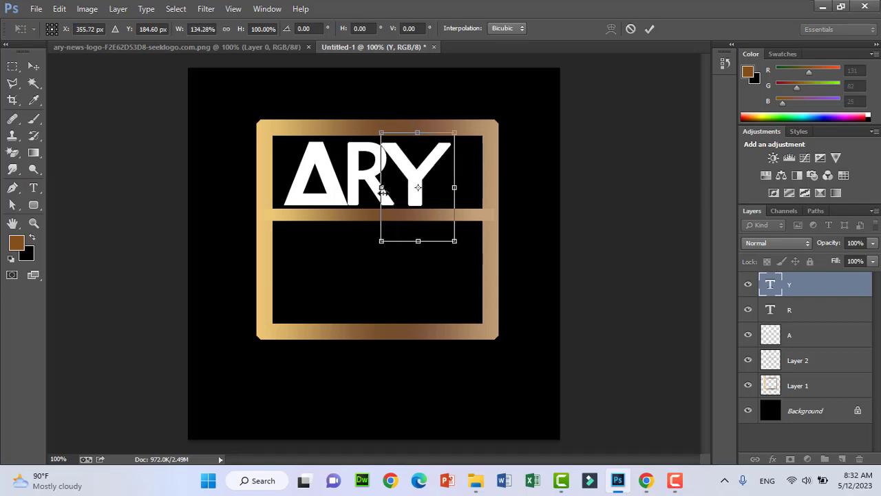
pyautogui.press('Right')
pyautogui.press('Right')
pyautogui.press('Down')
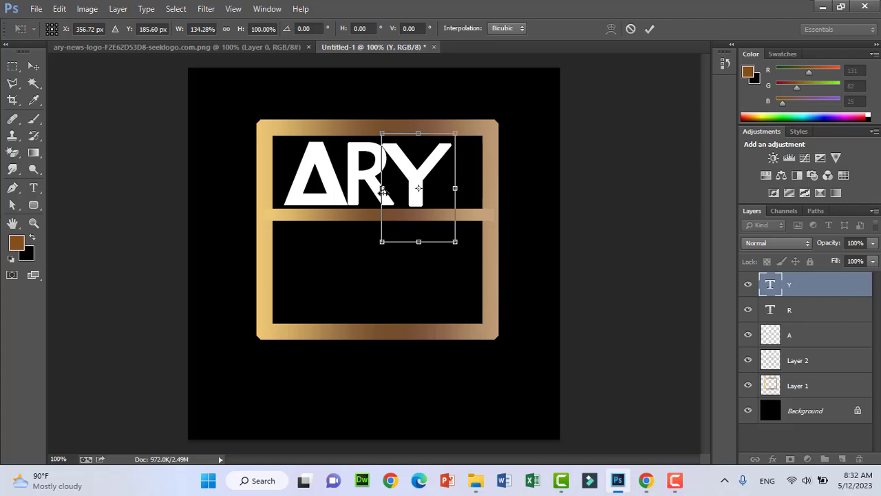
pyautogui.press('Left')
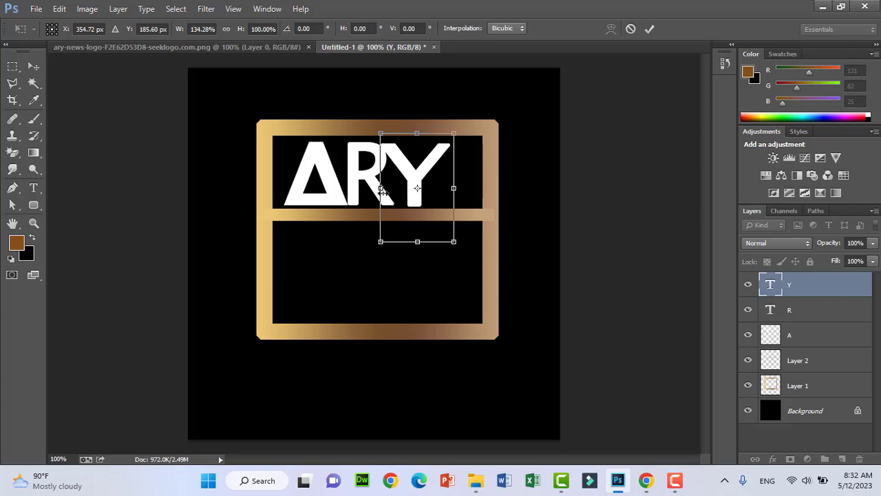
pyautogui.press('Return')
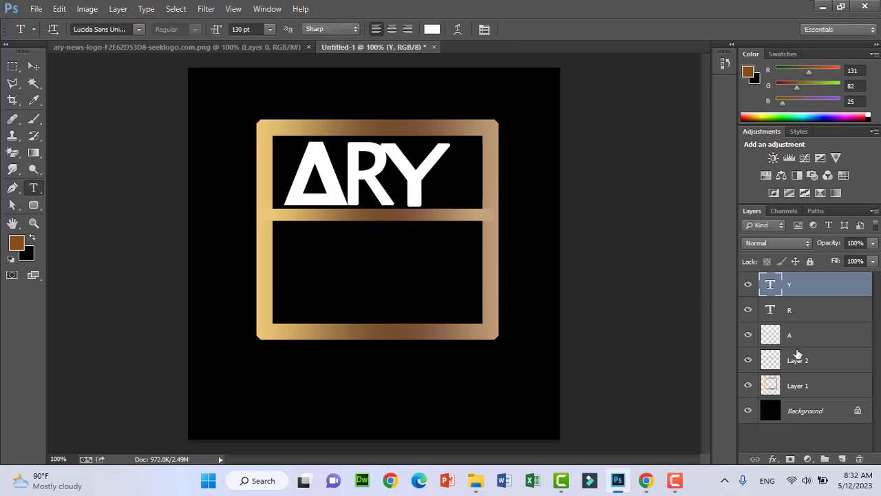
# Step: Merge the A, R and Y letter layers into a single layer
pyautogui.keyDown('shift'); pyautogui.click(787, 312); pyautogui.keyUp('shift')
pyautogui.keyDown('shift'); pyautogui.click(795, 334); pyautogui.keyUp('shift')
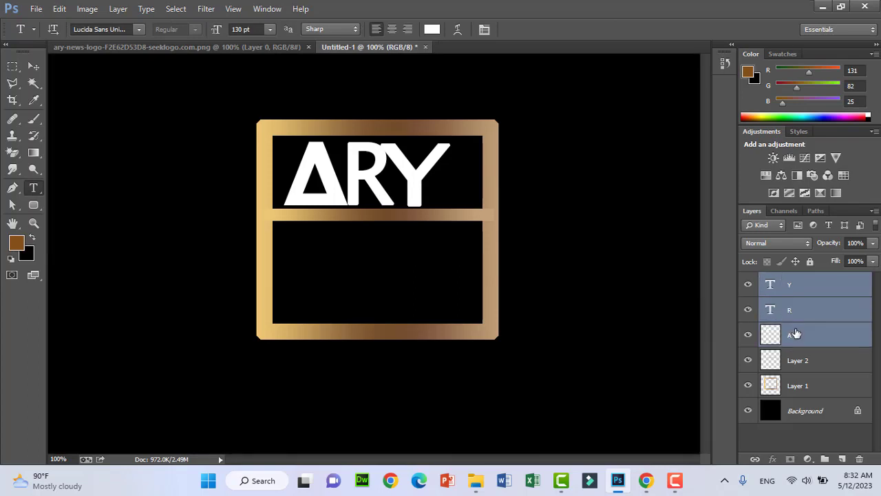
pyautogui.hotkey('ctrl', 'e')
# Step: Nudge the merged ARY right and stretch it wider to fill the top panel
pyautogui.hotkey('ctrl', 't')
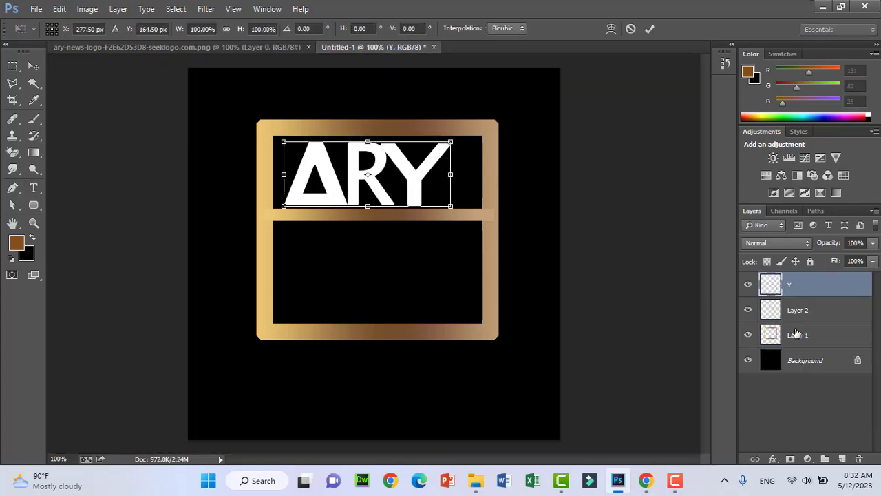
pyautogui.press('Right')
pyautogui.press('Right')
pyautogui.press('Right')
pyautogui.press('Right')
pyautogui.press('Right')
pyautogui.press('Right')
pyautogui.press('Right')
pyautogui.press('Right')
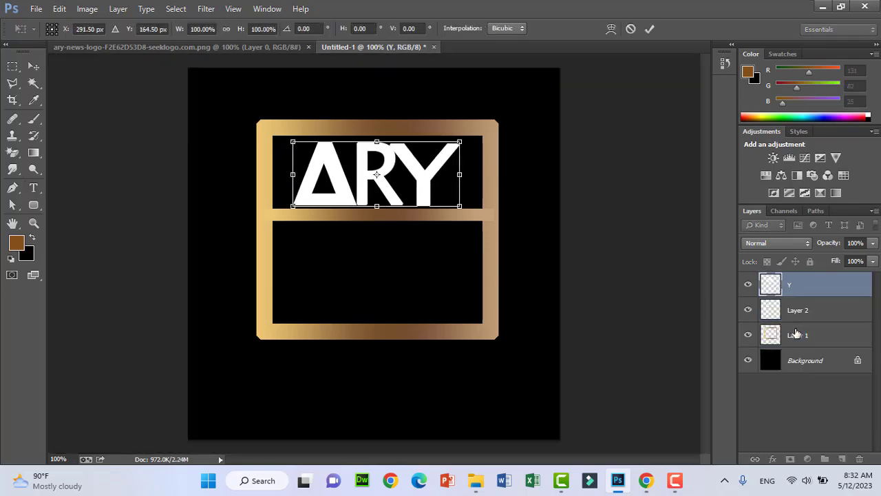
pyautogui.press('Right')
pyautogui.press('Right')
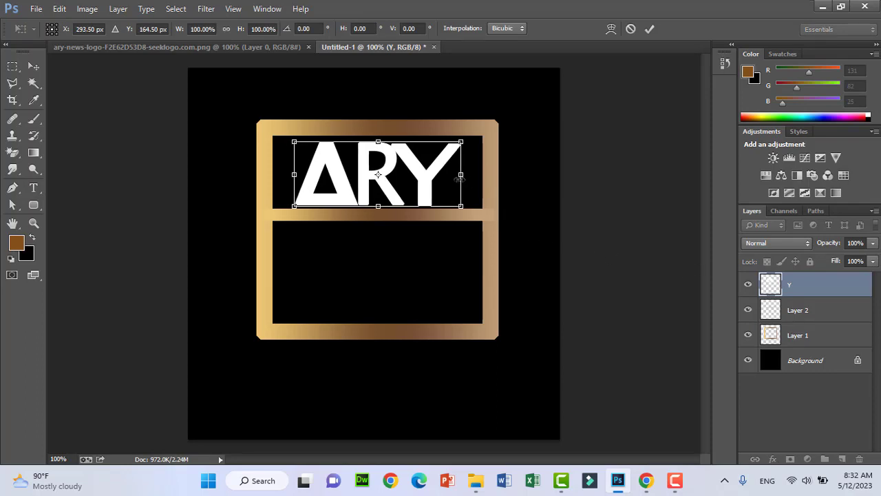
pyautogui.moveTo(461, 175); pyautogui.dragTo(472, 175)
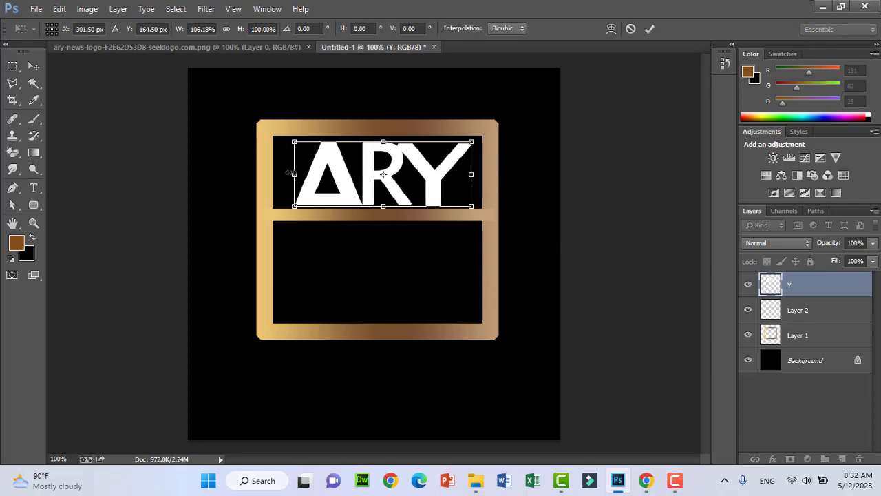
pyautogui.moveTo(287, 173); pyautogui.dragTo(275, 173)
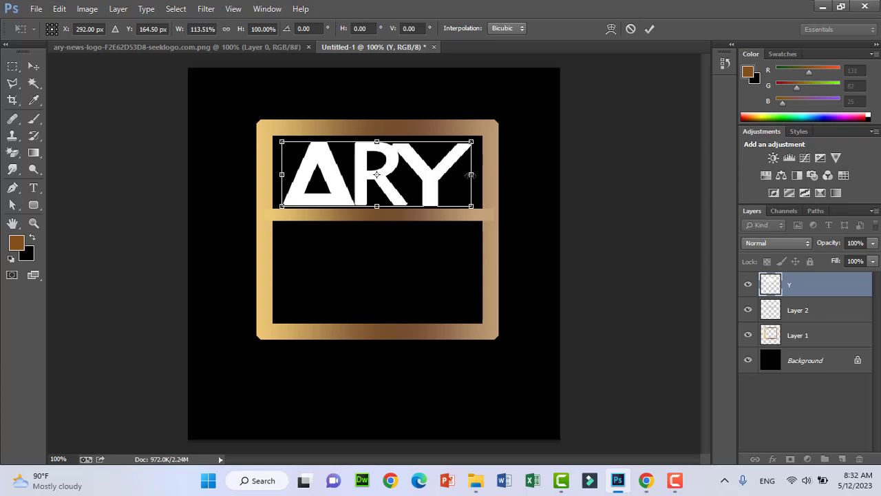
pyautogui.moveTo(471, 175); pyautogui.dragTo(477, 175)
pyautogui.press('Return')
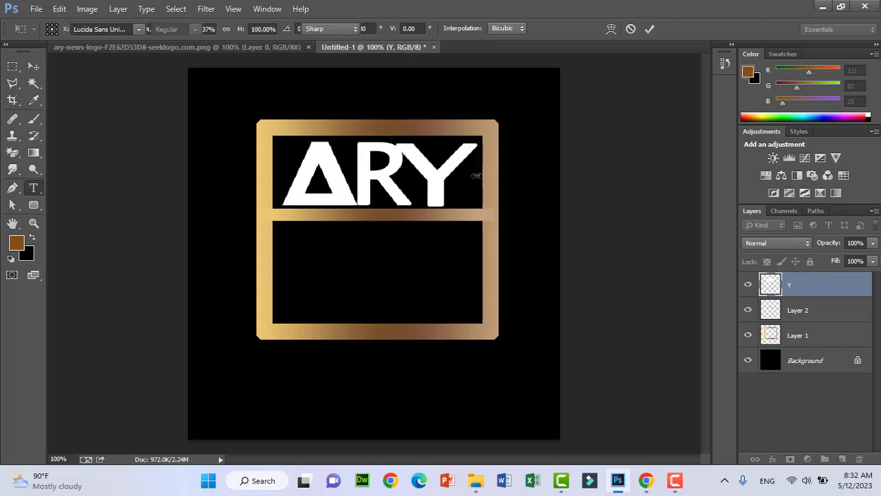
# Step: After checking the reference logo, type the NEWS text in the lower panel
pyautogui.click(246, 48)
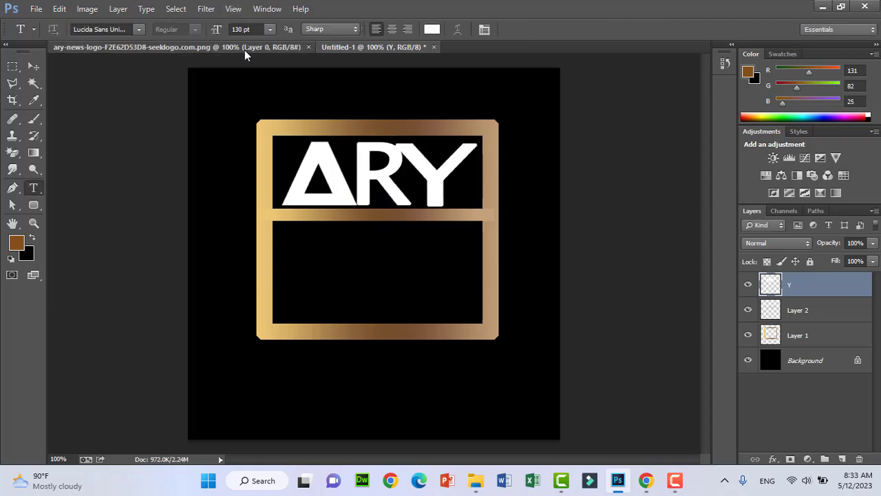
pyautogui.click(354, 46)
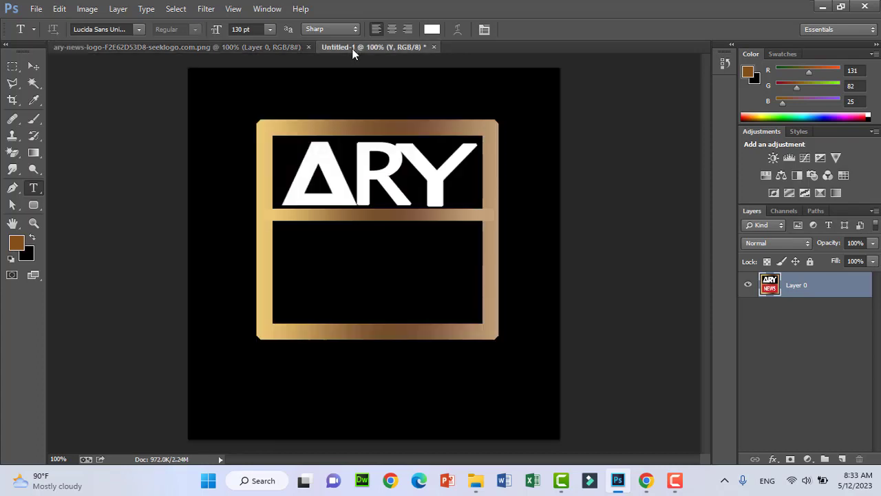
pyautogui.click(304, 290)
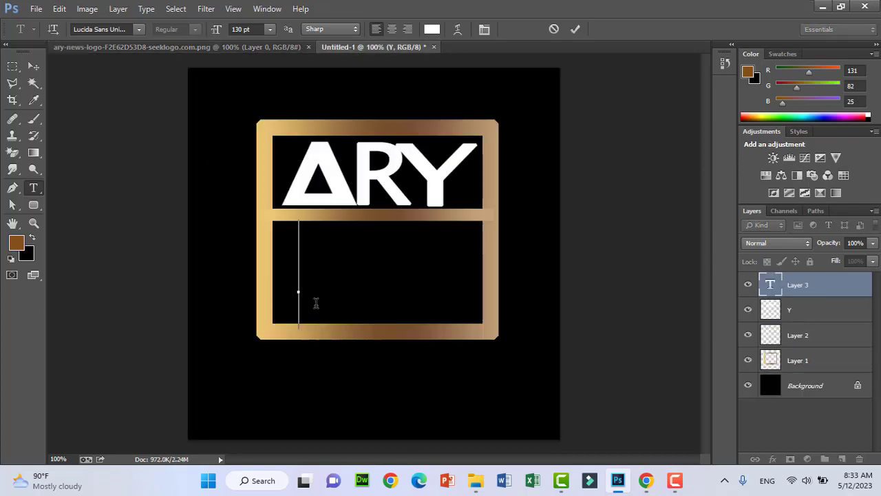
pyautogui.write('NEWS')
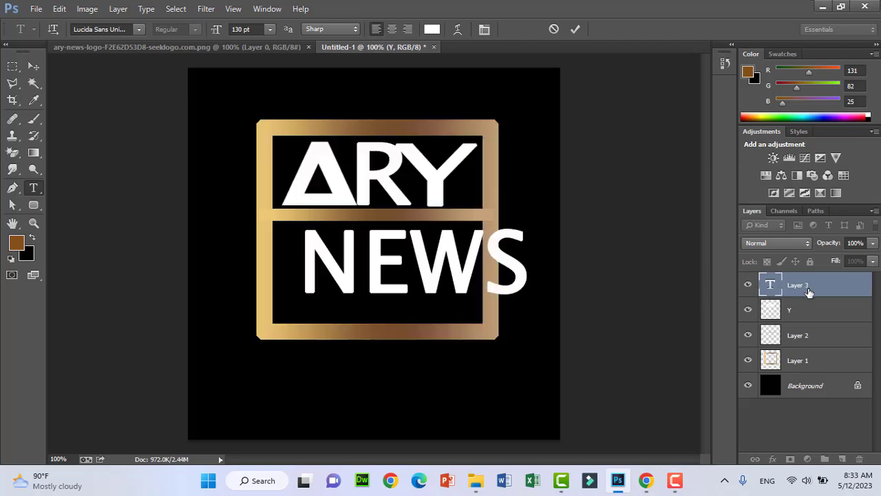
pyautogui.click(805, 290)
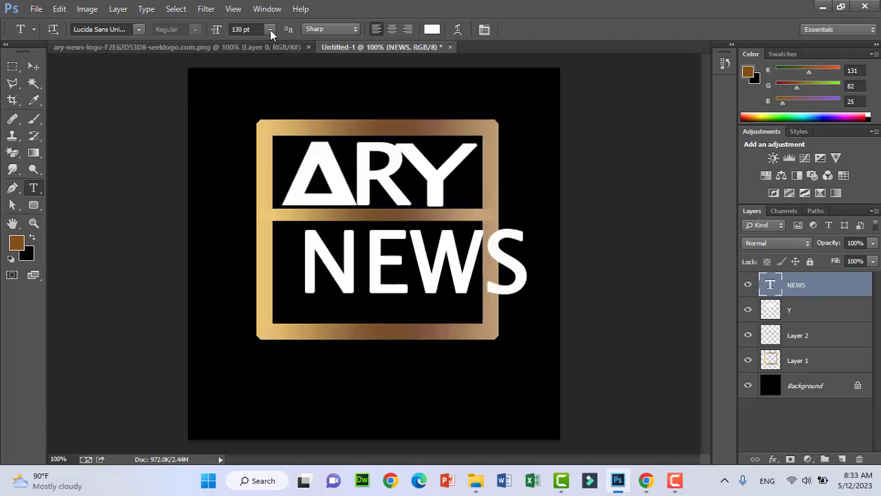
# Step: Nudge the NEWS text left with Free Transform so it fits the lower panel
pyautogui.hotkey('ctrl', 'r')
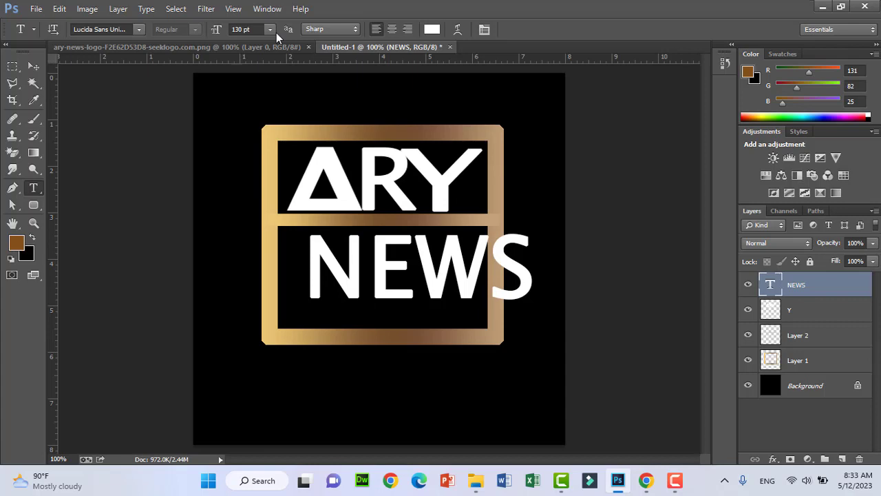
pyautogui.hotkey('ctrl', 'r')
pyautogui.hotkey('ctrl', 't')
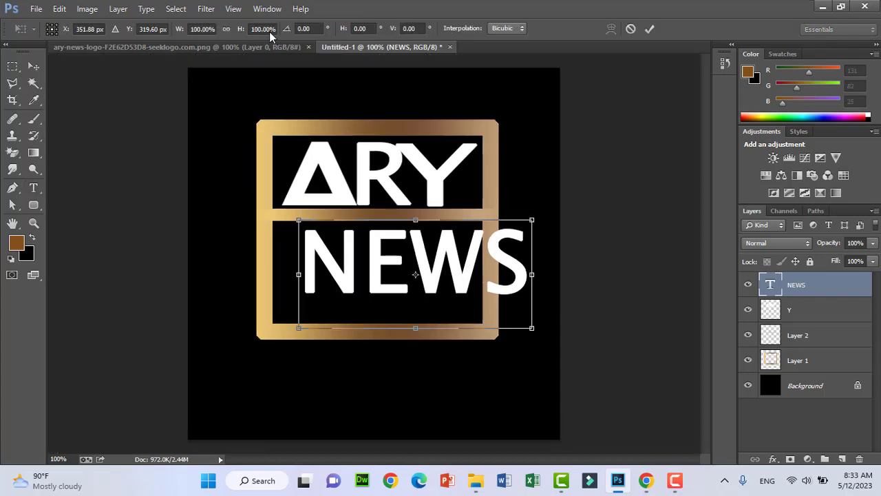
pyautogui.press('Left')
pyautogui.press('Left')
pyautogui.press('Left')
pyautogui.press('Left')
pyautogui.press('Left')
pyautogui.press('Left')
pyautogui.press('Left')
pyautogui.press('Left')
pyautogui.press('Left')
pyautogui.press('Left')
pyautogui.press('Left')
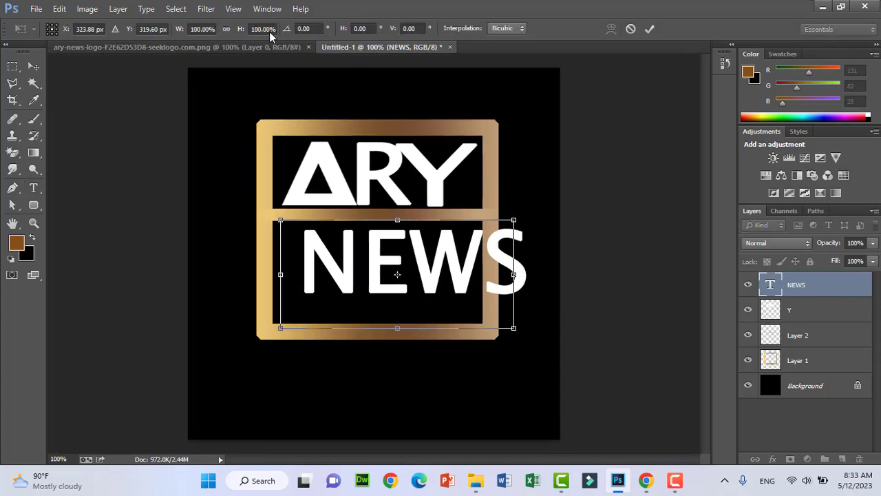
pyautogui.press('Left')
pyautogui.press('Left')
pyautogui.press('Left')
pyautogui.press('Left')
pyautogui.press('Left')
pyautogui.press('Left')
pyautogui.press('Left')
pyautogui.press('Left')
pyautogui.press('Left')
pyautogui.press('Left')
pyautogui.press('Left')
pyautogui.press('Left')
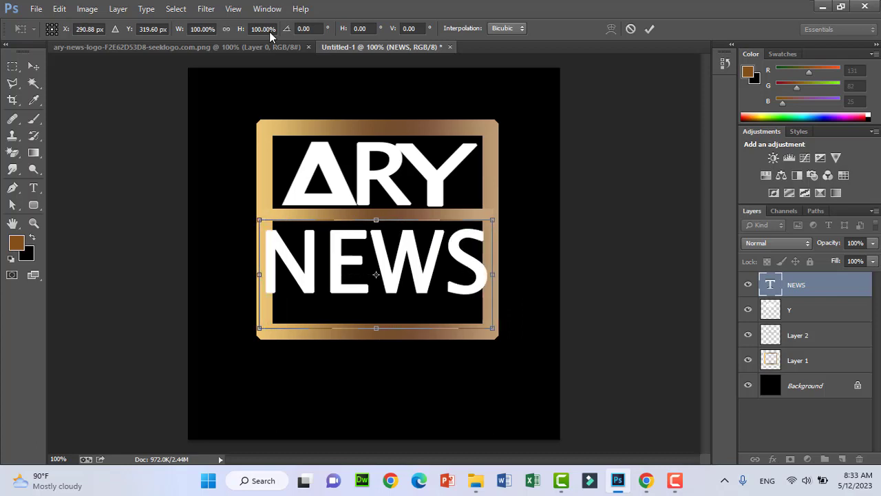
pyautogui.press('Return')
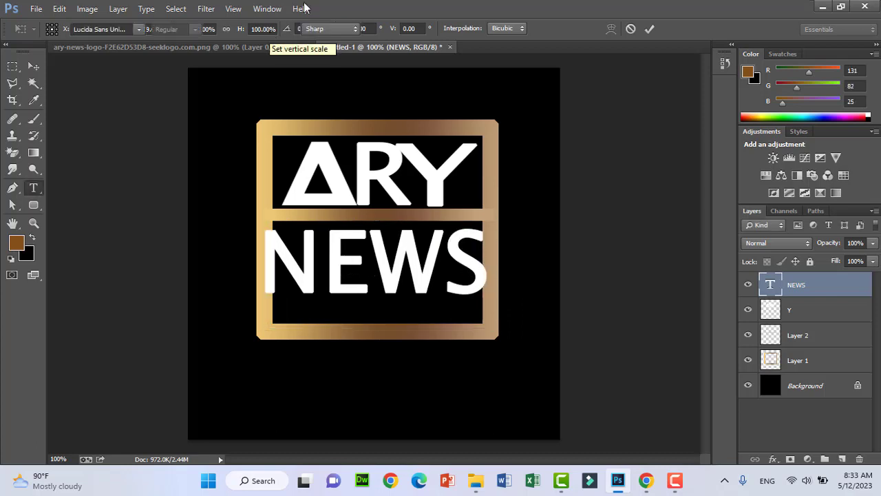
# Step: Set NEWS to 120 pt and nudge it right and down
pyautogui.click(246, 29)
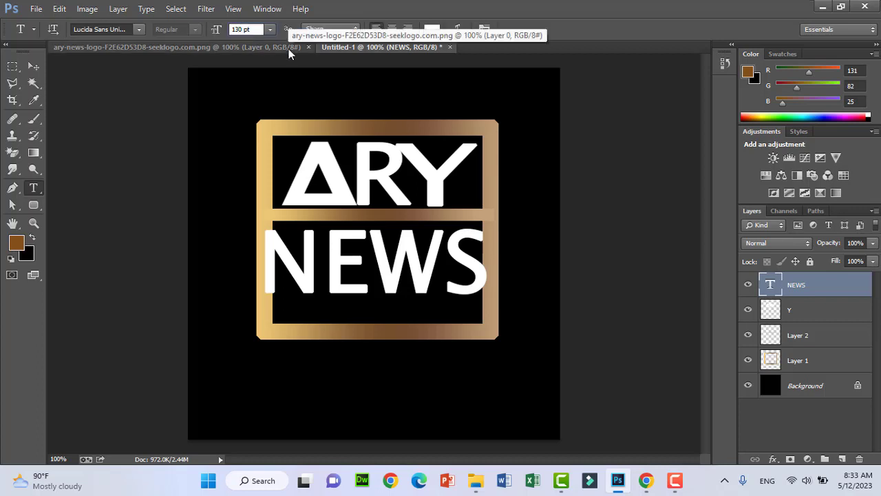
pyautogui.press('Left')
pyautogui.press('BackSpace')
pyautogui.write('2')
pyautogui.press('Return')
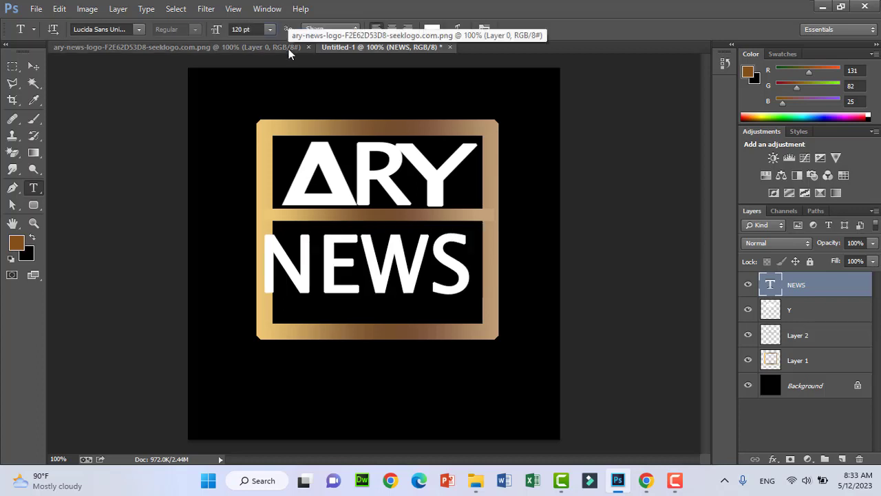
pyautogui.hotkey('ctrl', 'r')
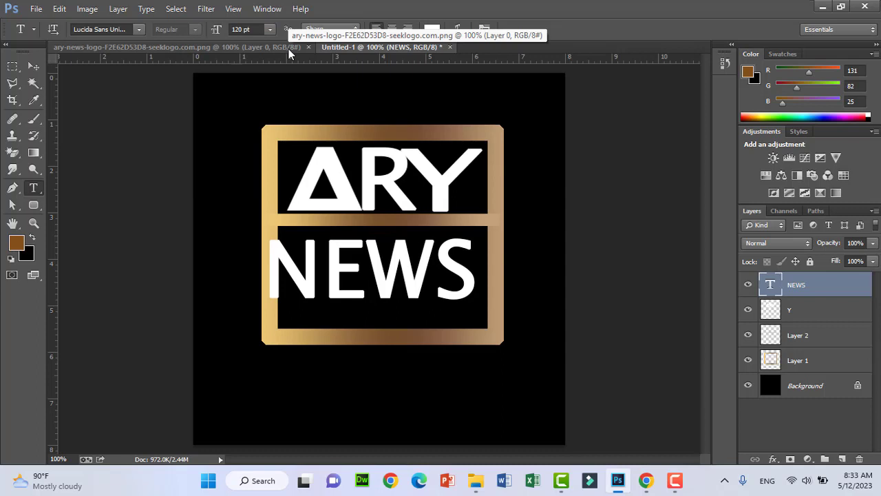
pyautogui.hotkey('ctrl', 'r')
pyautogui.hotkey('ctrl', 't')
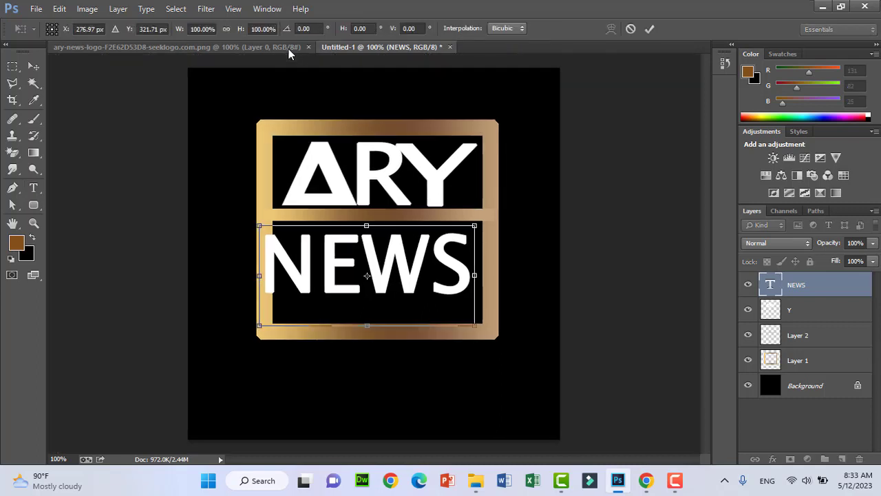
pyautogui.press('Right')
pyautogui.press('Right')
pyautogui.press('Right')
pyautogui.press('Right')
pyautogui.press('Right')
pyautogui.press('Right')
pyautogui.press('Right')
pyautogui.press('Right')
pyautogui.press('Right')
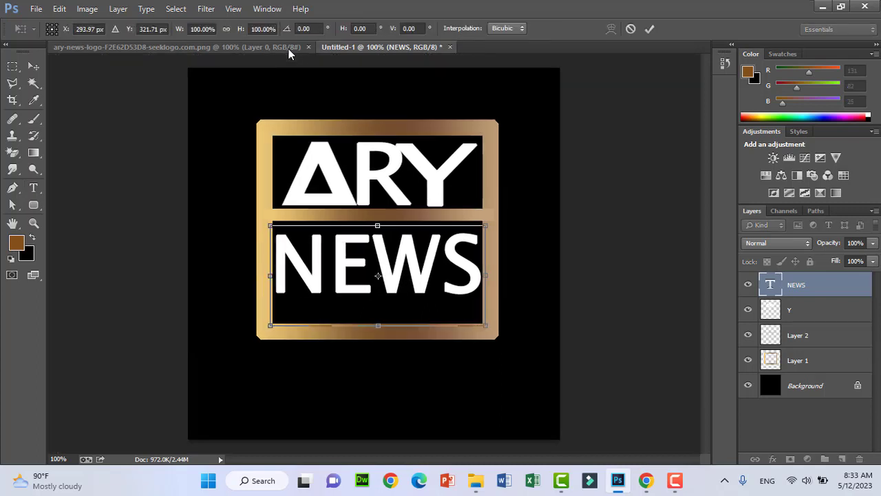
pyautogui.press('Down')
pyautogui.press('Down')
pyautogui.press('Down')
pyautogui.press('Down')
pyautogui.press('Down')
pyautogui.press('Down')
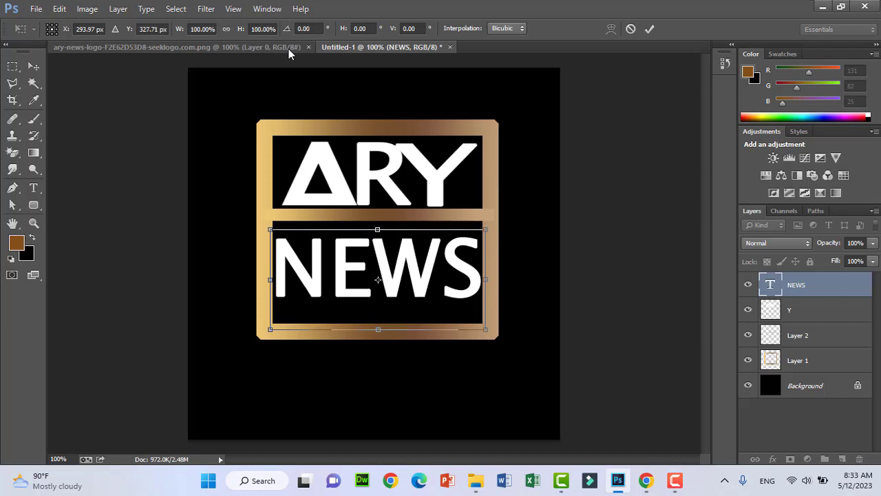
pyautogui.press('Return')
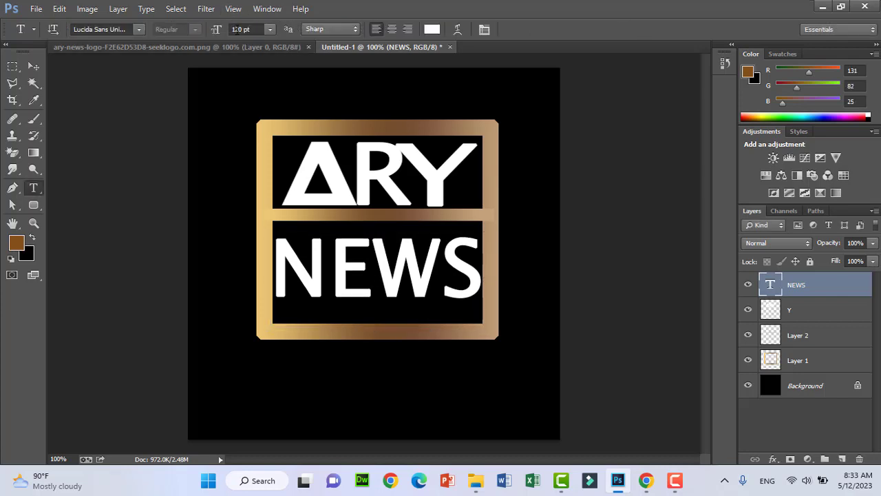
# Step: Reduce NEWS to 110 pt and nudge it right to centre it in the panel
pyautogui.click(237, 29)
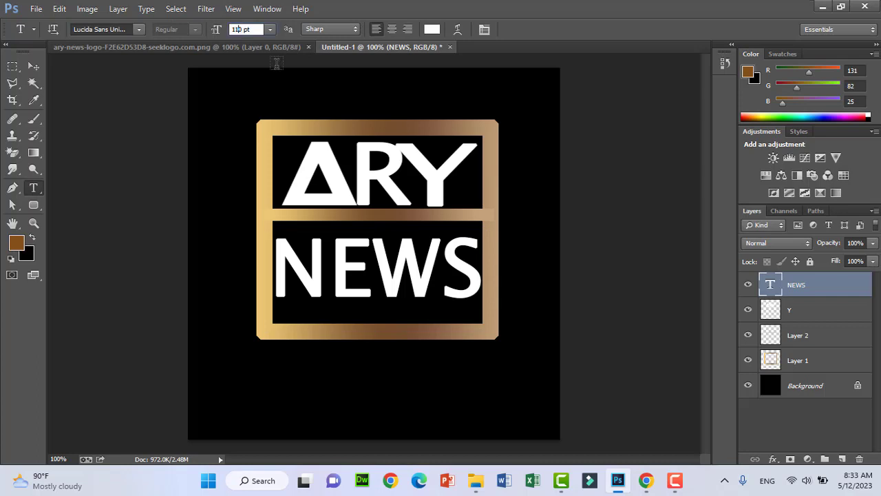
pyautogui.press('Return')
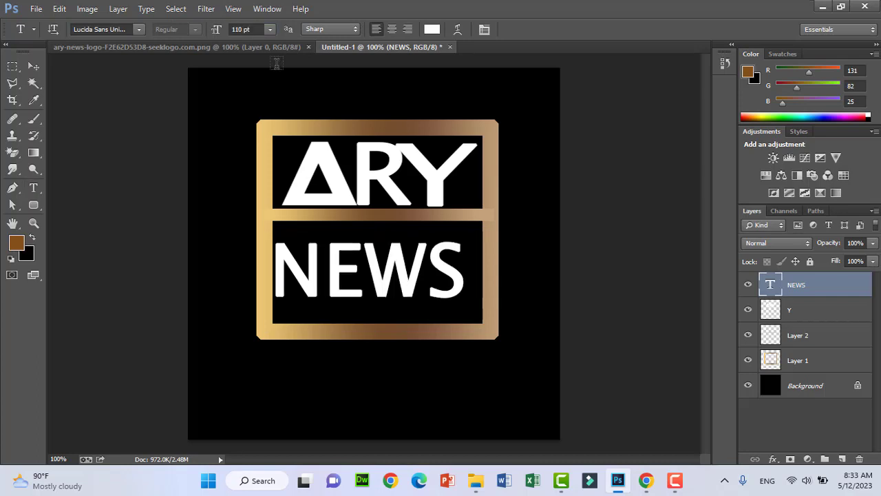
pyautogui.hotkey('ctrl', 't')
pyautogui.press('Right')
pyautogui.press('Right')
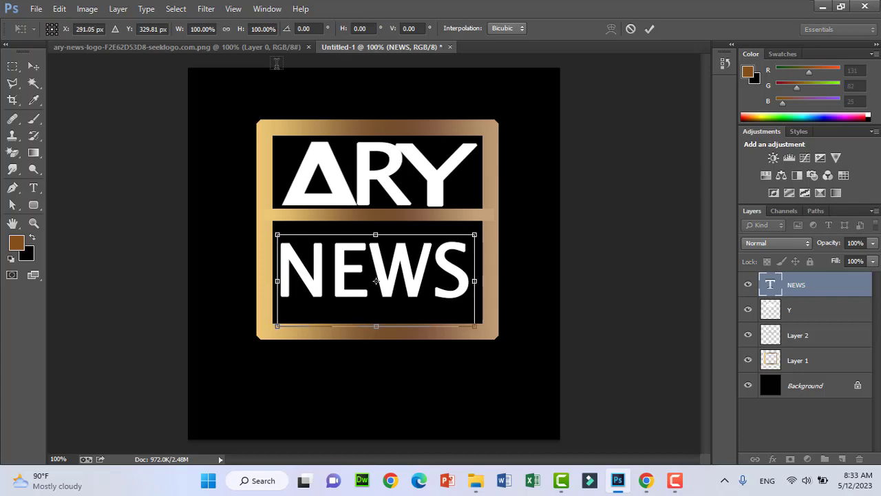
pyautogui.press('Right')
pyautogui.press('Right')
pyautogui.press('Right')
pyautogui.press('Right')
pyautogui.press('Right')
pyautogui.press('Right')
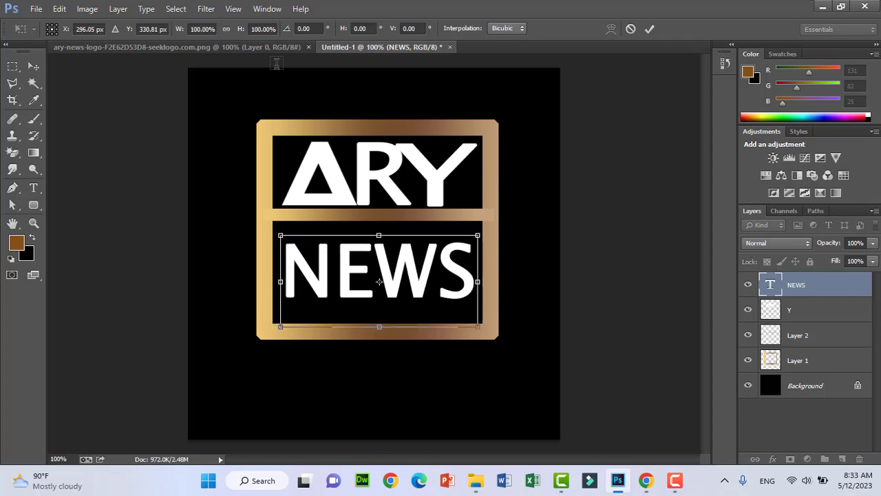
pyautogui.press('Return')
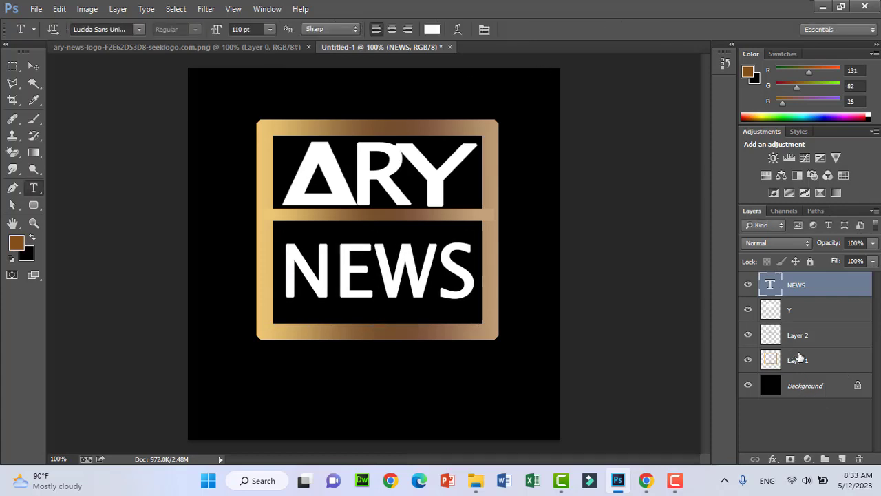
# Step: Scale the ARY lettering down slightly on the Y layer
pyautogui.click(796, 317)
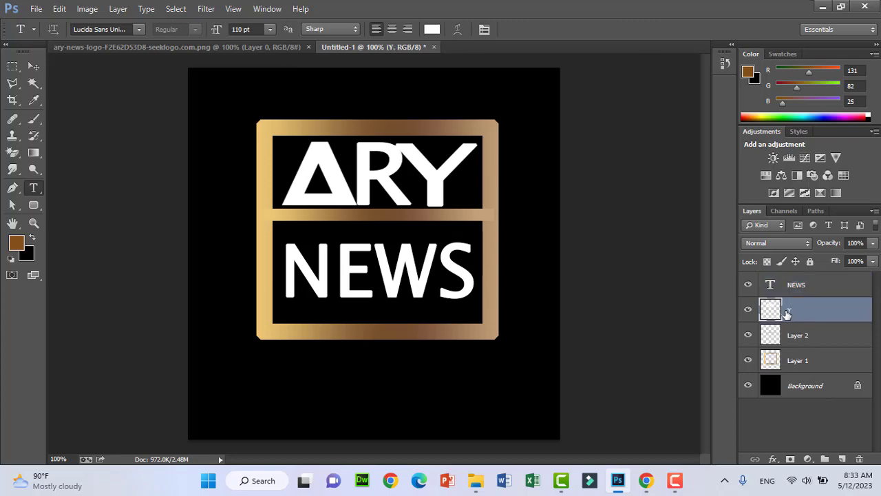
pyautogui.hotkey('ctrl', 't')
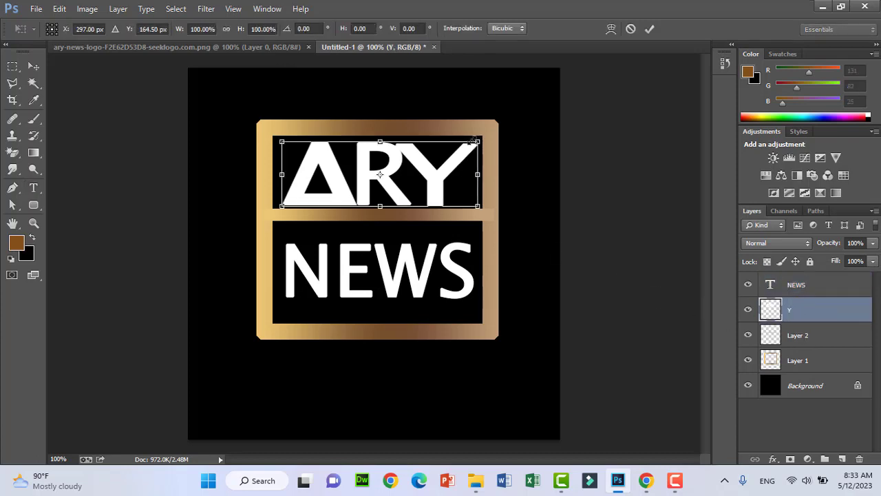
pyautogui.moveTo(475, 141); pyautogui.dragTo(468, 142)
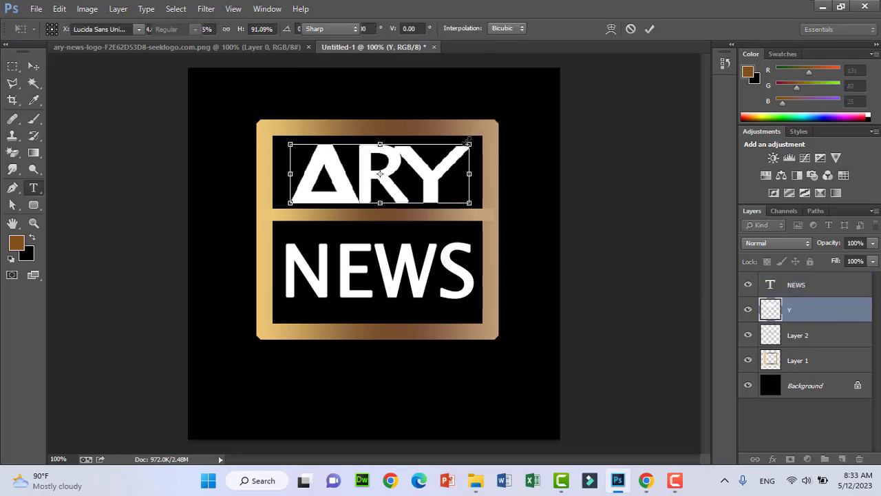
pyautogui.press('Return')
# Step: Sample the reference logo's red (192, 39, 44) as the foreground colour, then return to Untitled-1
pyautogui.click(238, 47)
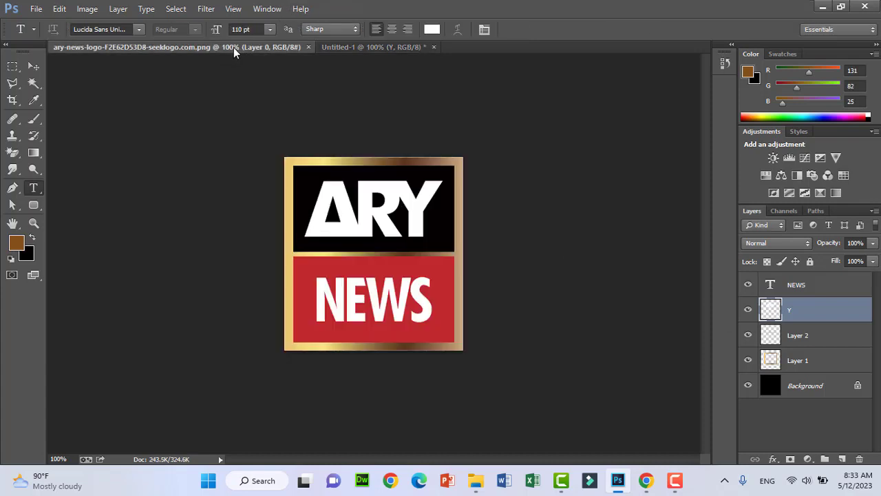
pyautogui.click(16, 242)
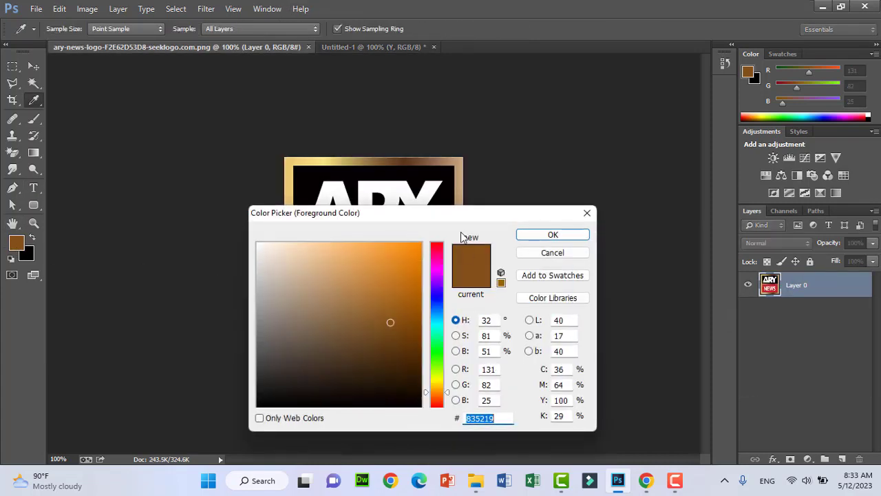
pyautogui.click(457, 204)
pyautogui.moveTo(462, 216); pyautogui.dragTo(523, 327)
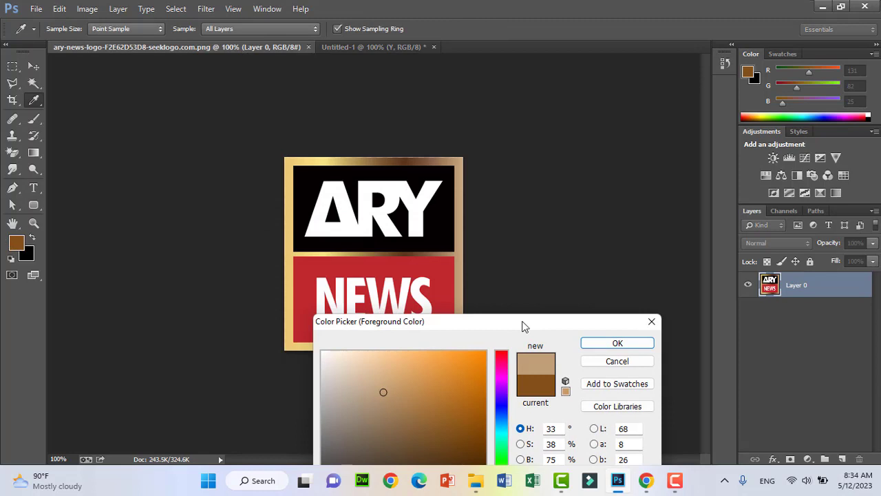
pyautogui.click(434, 277)
pyautogui.click(618, 343)
pyautogui.press('t')
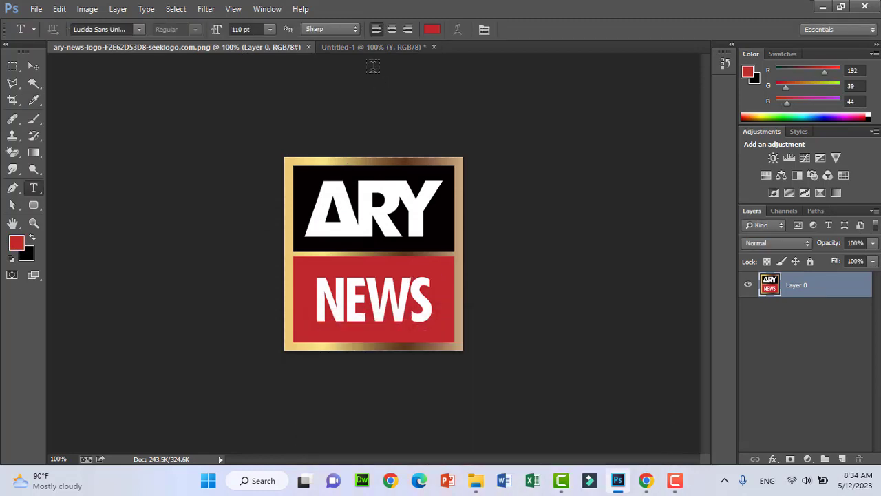
pyautogui.click(374, 48)
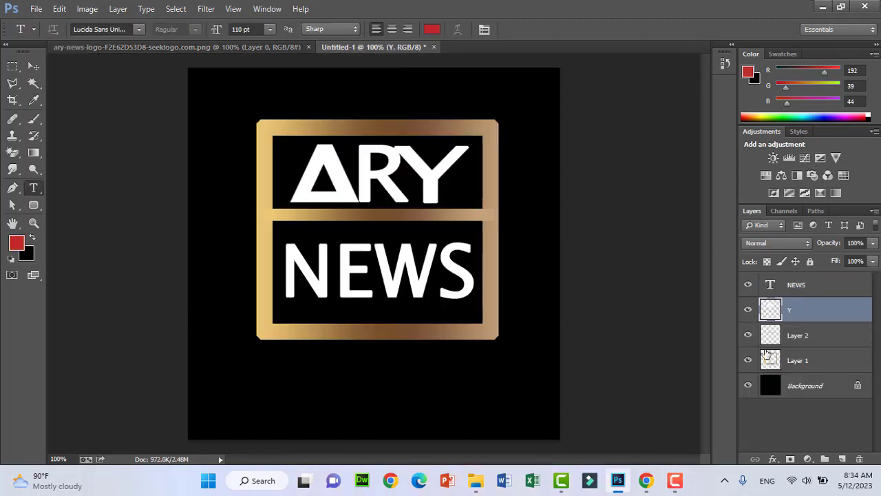
# Step: Select Layer 1, Layer 2 and NEWS along with Y, and merge them into one layer
pyautogui.keyDown('ctrl'); pyautogui.click(824, 362); pyautogui.keyUp('ctrl')
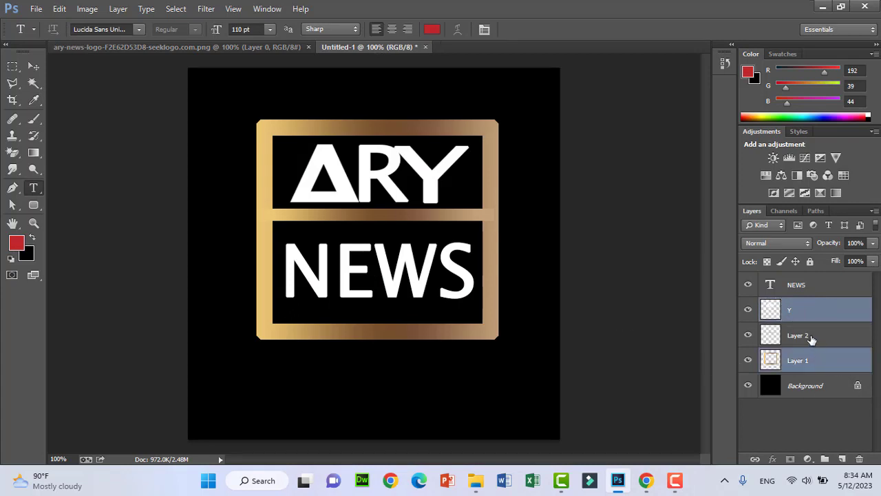
pyautogui.keyDown('ctrl'); pyautogui.click(811, 339); pyautogui.keyUp('ctrl')
pyautogui.keyDown('ctrl'); pyautogui.click(804, 286); pyautogui.keyUp('ctrl')
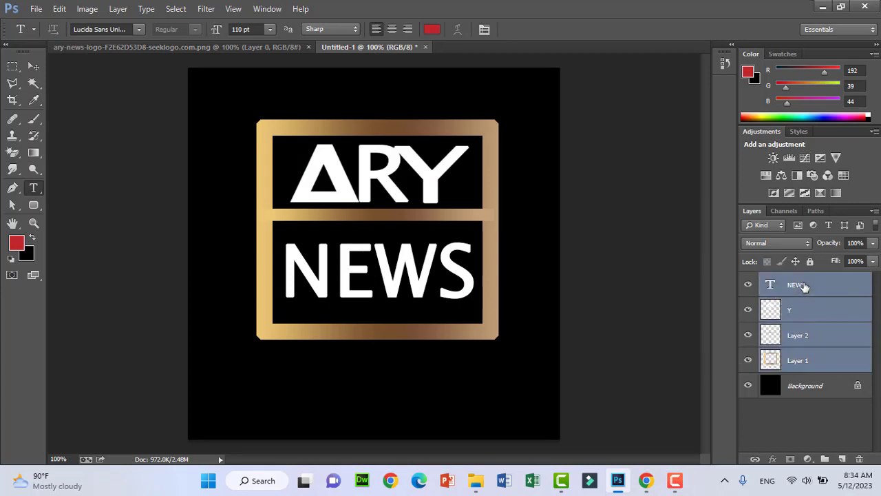
pyautogui.hotkey('ctrl', 'e')
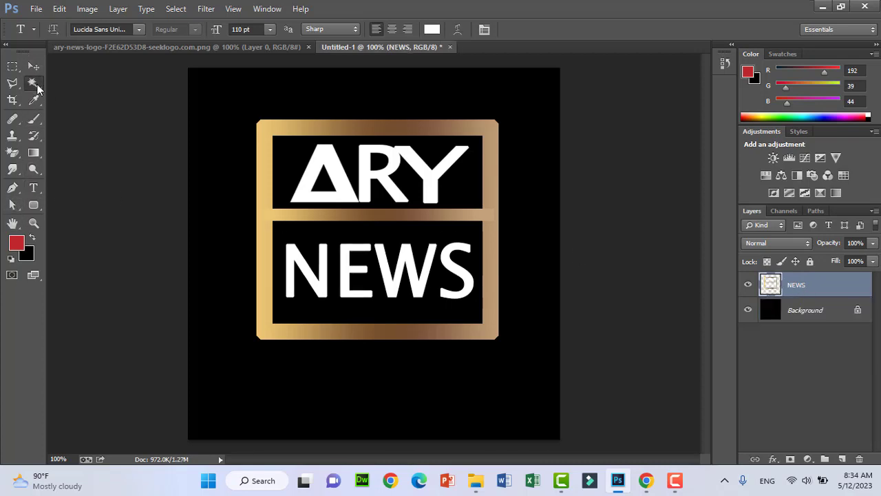
# Step: Select the black area around NEWS with the Magic Wand and fill it with red
pyautogui.rightClick(33, 83)
pyautogui.click(89, 102)
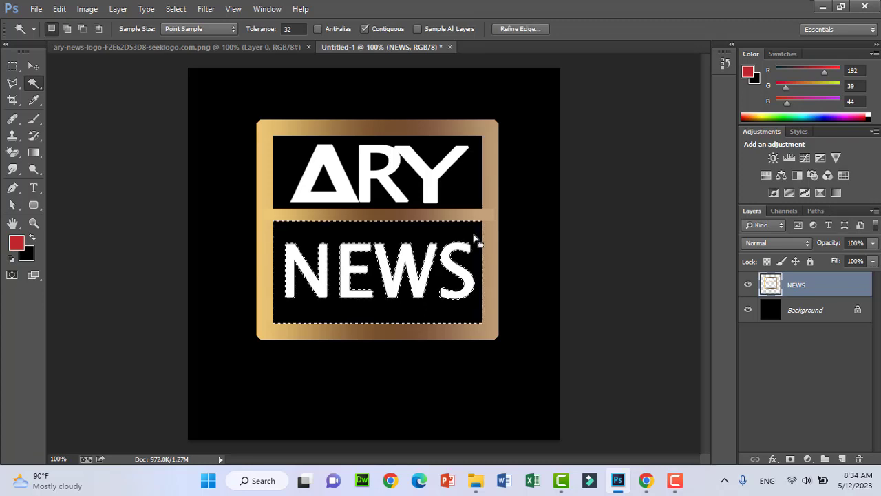
pyautogui.hotkey('alt', 'BackSpace')
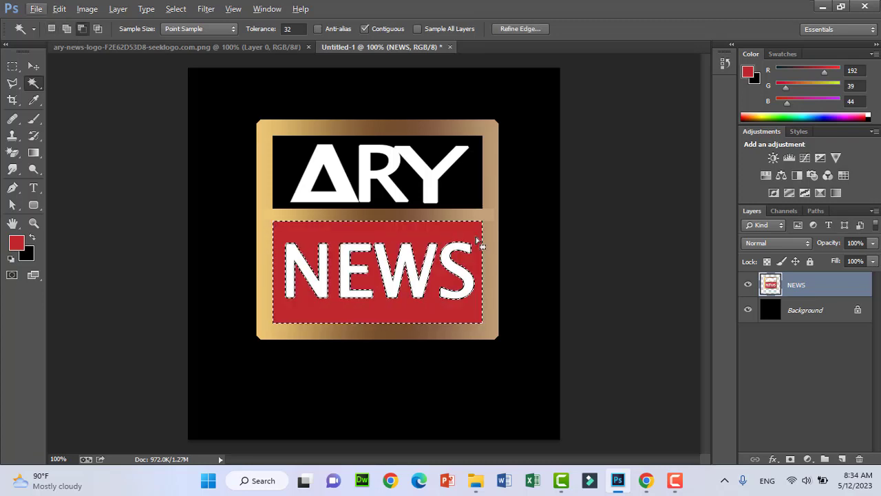